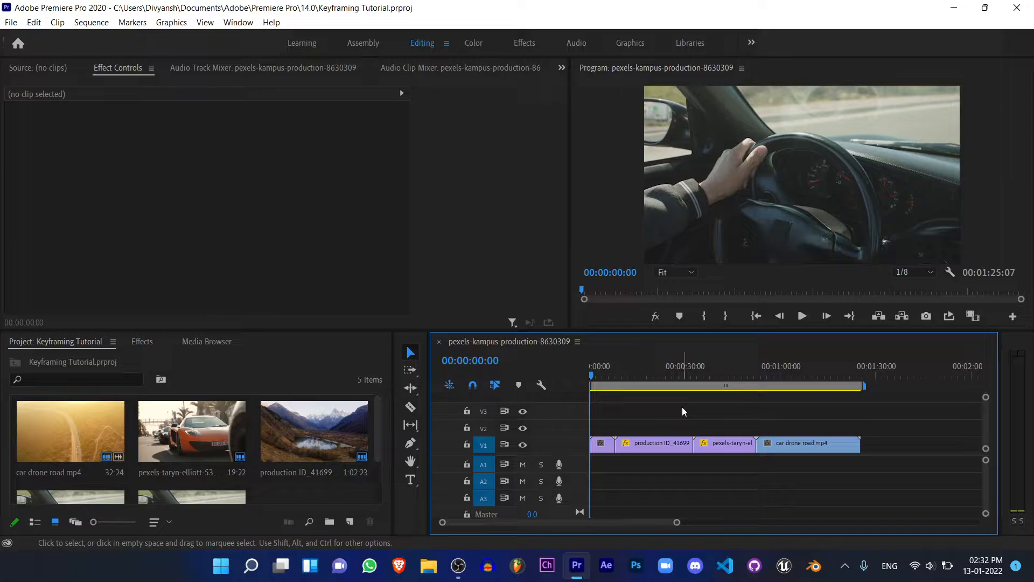
- Select the orange car clip on the timeline, enlarge its Scale to 243, and scrub through the clip
{"action": "left_click", "coordinate": [705, 380]}
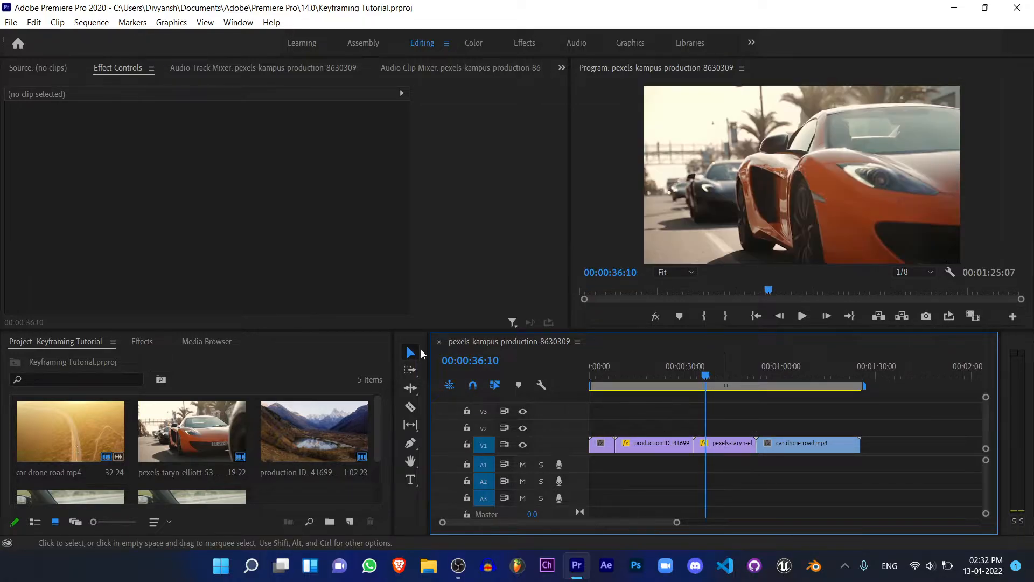
{"action": "left_click", "coordinate": [726, 445]}
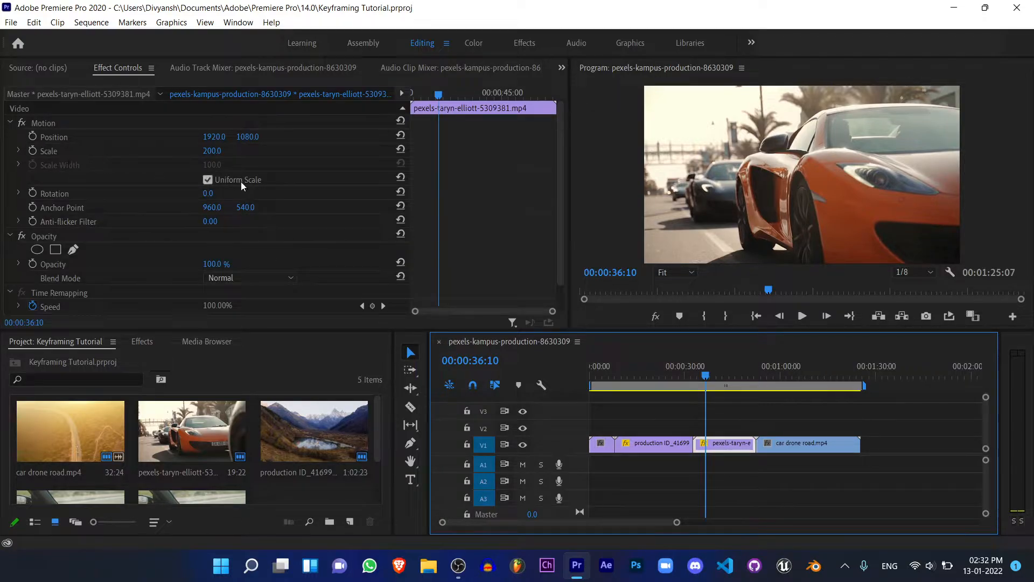
{"action": "left_click_drag", "start_coordinate": [212, 151], "coordinate": [223, 152]}
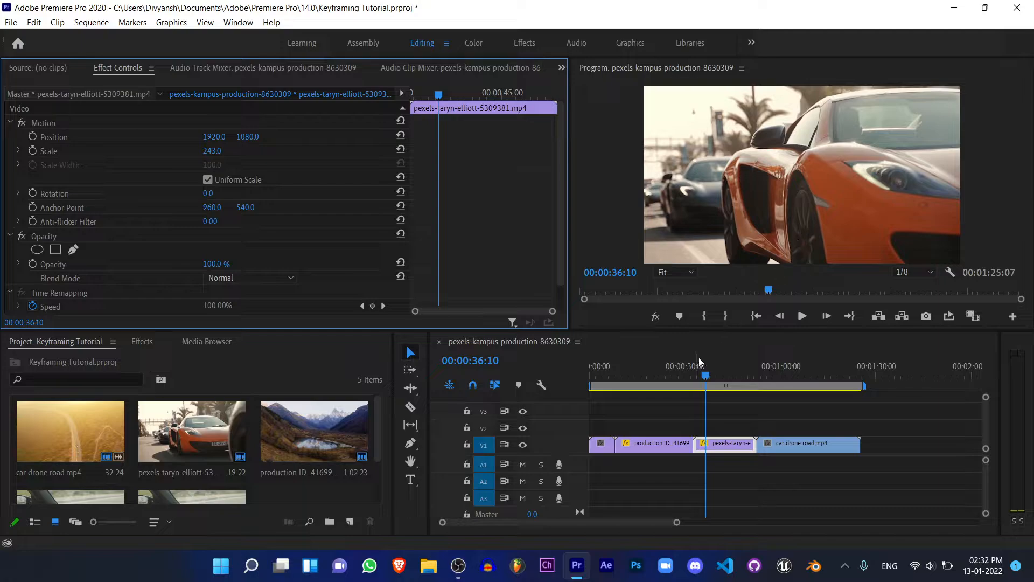
{"action": "mouse_move", "coordinate": [717, 371]}
{"action": "left_mouse_down"}
{"action": "mouse_move", "coordinate": [728, 374]}
{"action": "mouse_move", "coordinate": [709, 377]}
{"action": "left_mouse_up"}
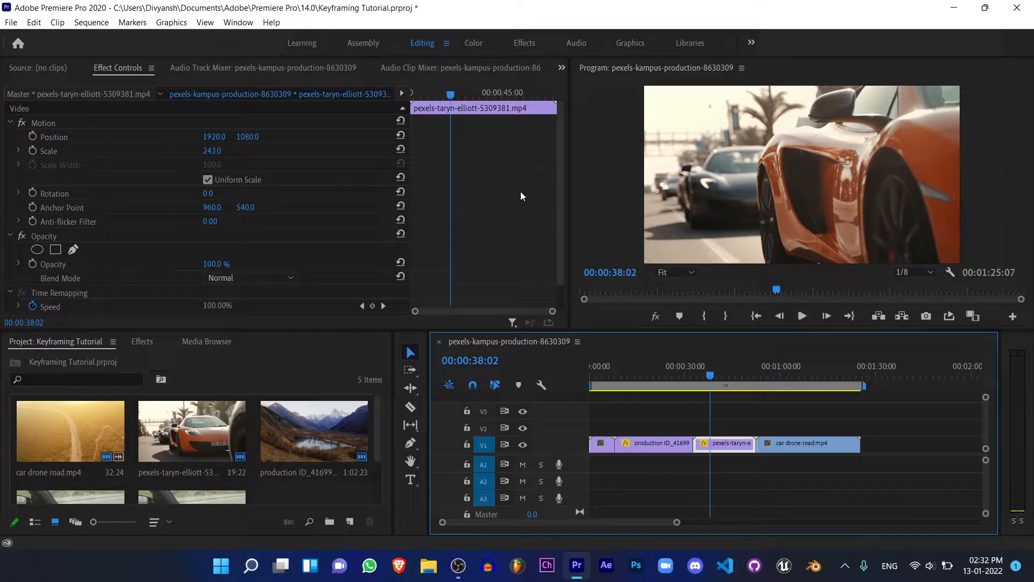
{"action": "left_click", "coordinate": [699, 375]}
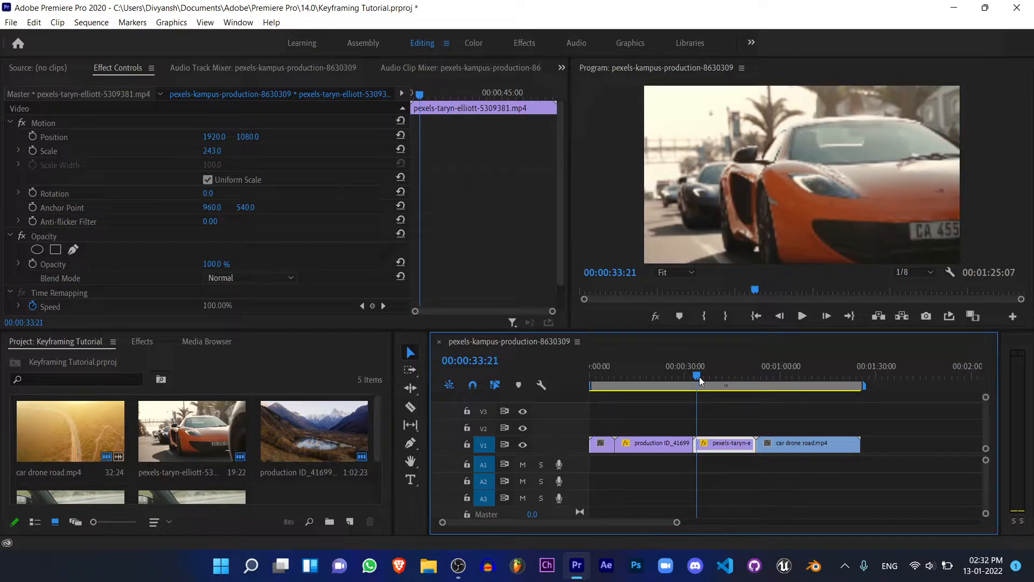
{"action": "left_click_drag", "start_coordinate": [699, 377], "coordinate": [718, 376]}
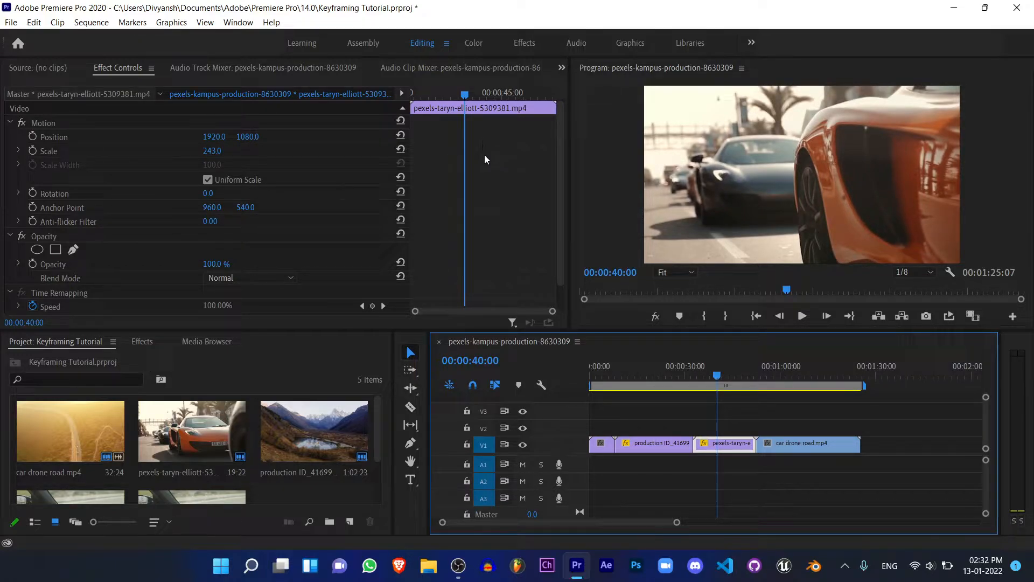
{"action": "left_click_drag", "start_coordinate": [710, 372], "coordinate": [700, 374]}
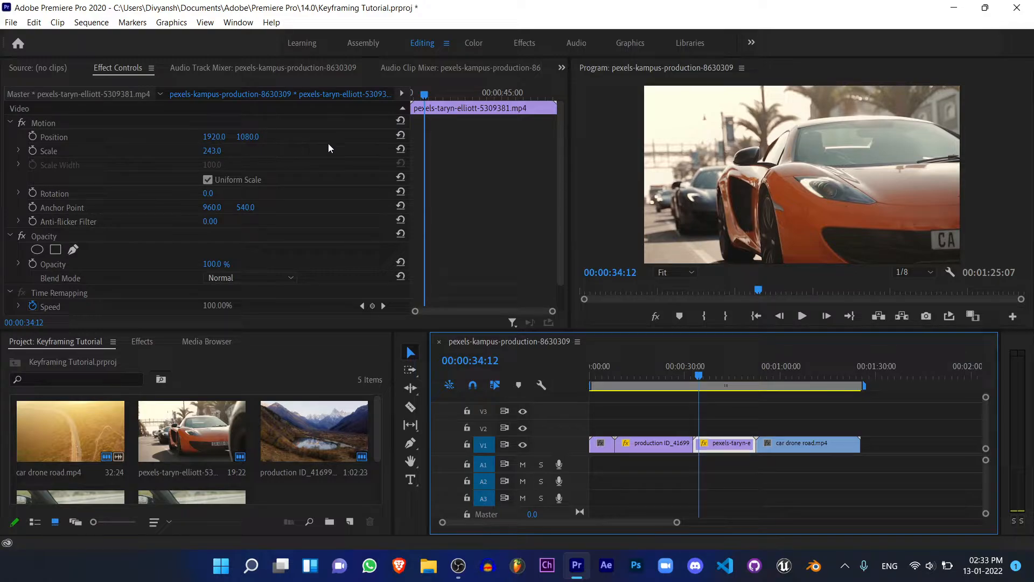
- Try scaling the car clip down to 0 and reset its Scale
{"action": "left_click", "coordinate": [402, 150]}
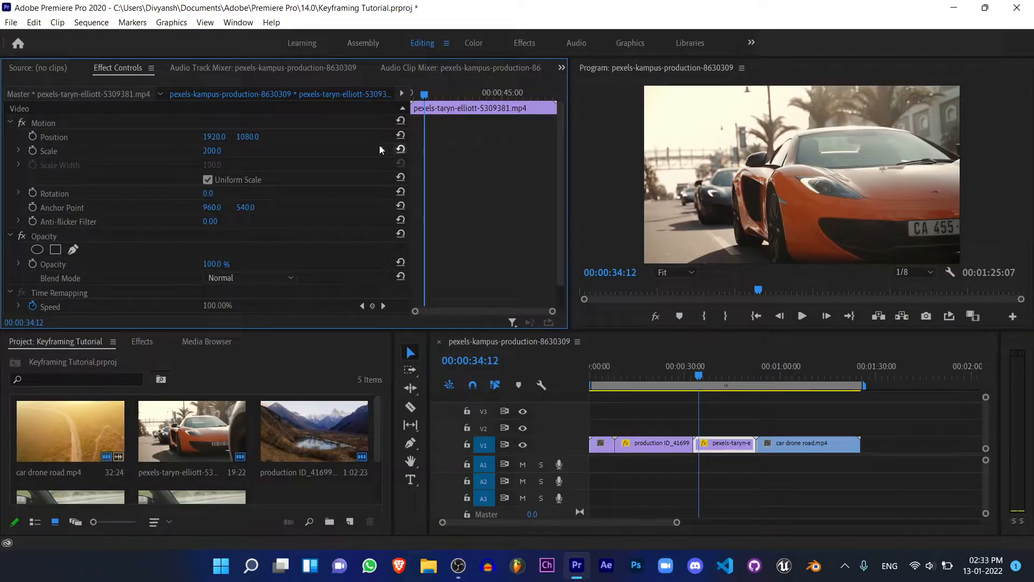
{"action": "left_click_drag", "start_coordinate": [209, 153], "coordinate": [100, 153]}
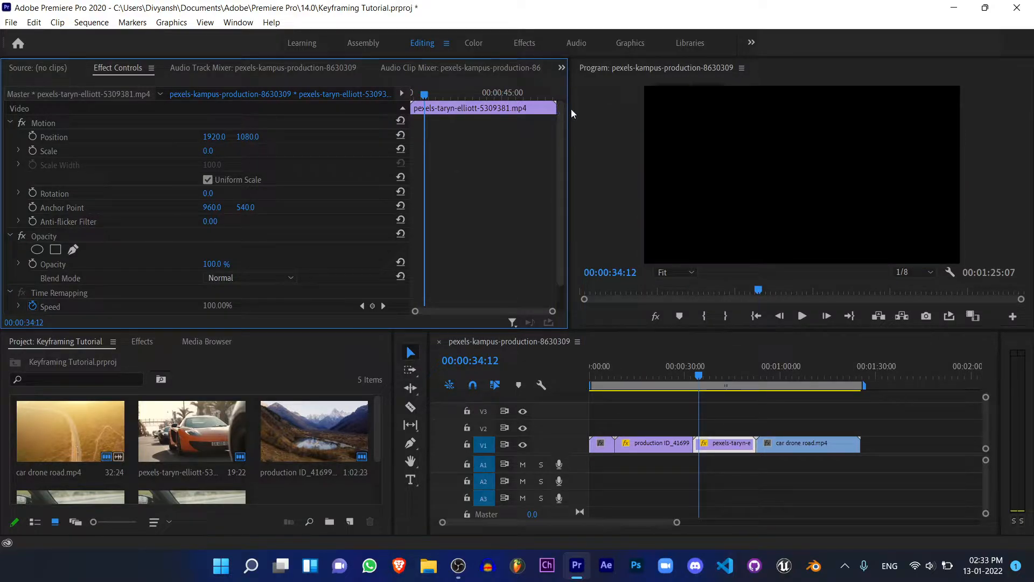
{"action": "left_click", "coordinate": [403, 146]}
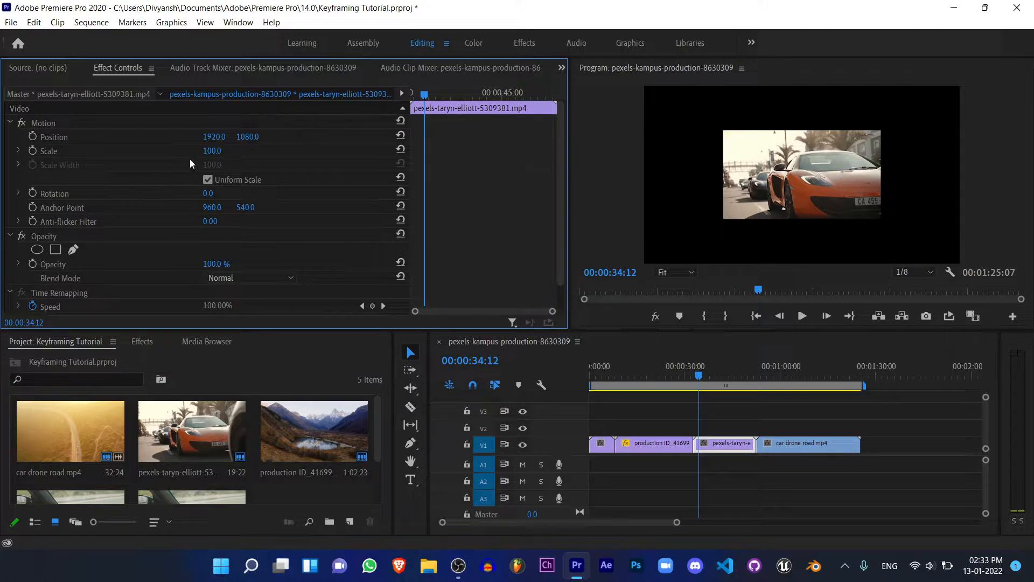
- Set the car clip's Scale to 200
{"action": "left_click", "coordinate": [212, 151]}
{"action": "type", "text": "200"}
{"action": "key", "text": "Return"}
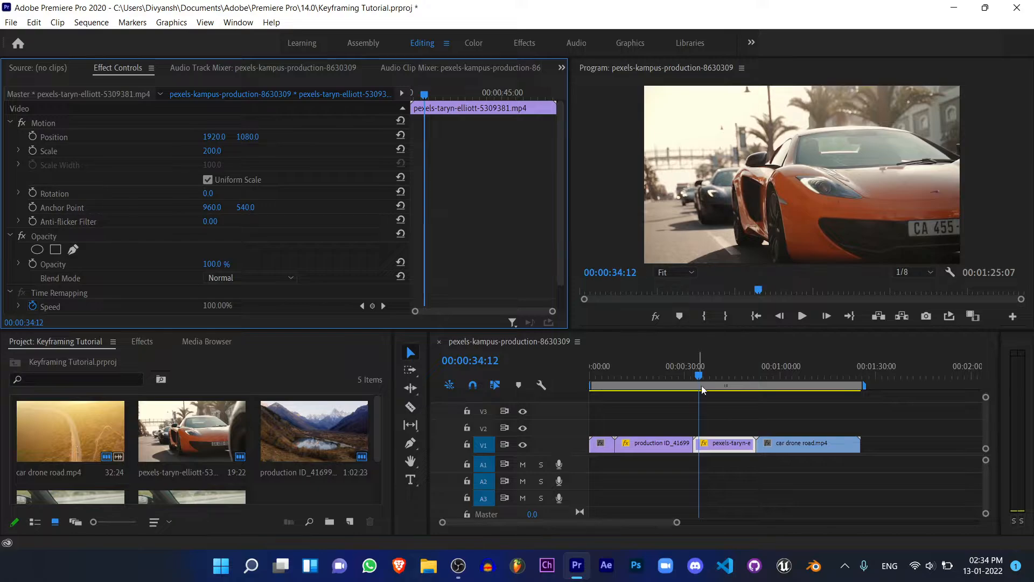
- Turn on Scale animation with a first keyframe at the start of the car clip, at 00:00:32:15
{"action": "mouse_move", "coordinate": [700, 378]}
{"action": "left_mouse_down"}
{"action": "mouse_move", "coordinate": [751, 386]}
{"action": "mouse_move", "coordinate": [696, 392]}
{"action": "left_mouse_up"}
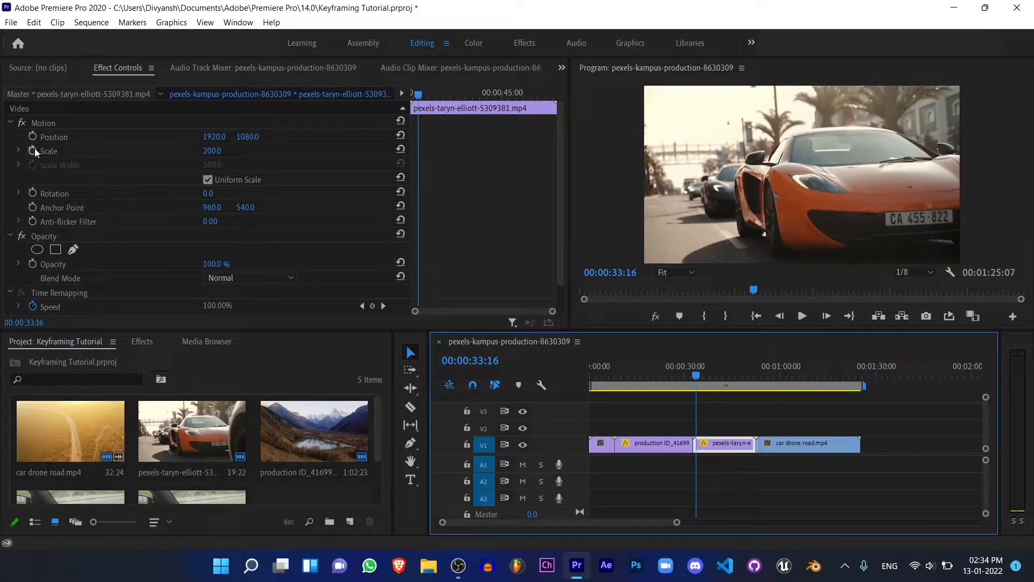
{"action": "mouse_move", "coordinate": [422, 90]}
{"action": "left_mouse_down"}
{"action": "mouse_move", "coordinate": [399, 100]}
{"action": "mouse_move", "coordinate": [436, 96]}
{"action": "left_mouse_up"}
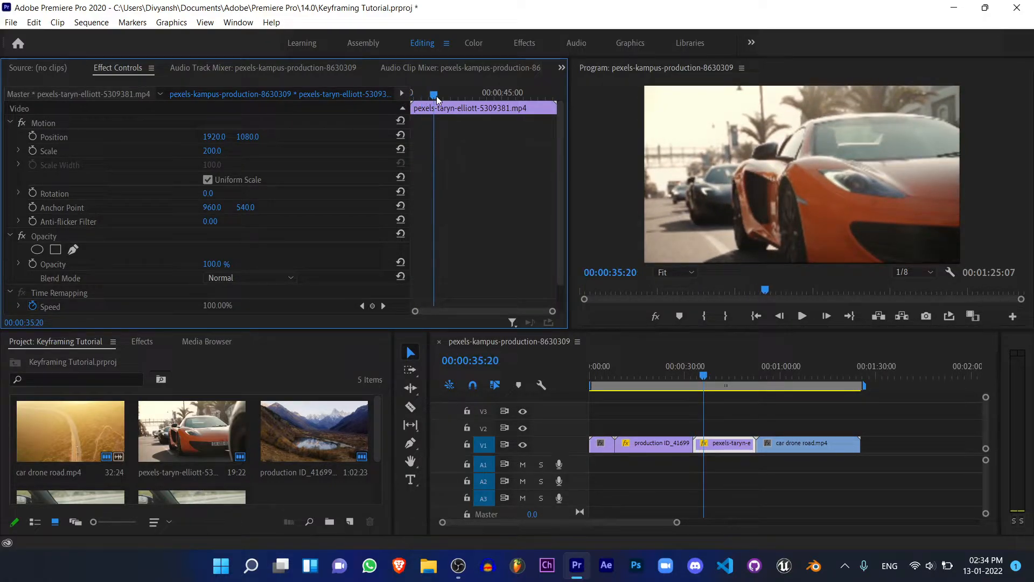
{"action": "left_click_drag", "start_coordinate": [437, 95], "coordinate": [380, 105]}
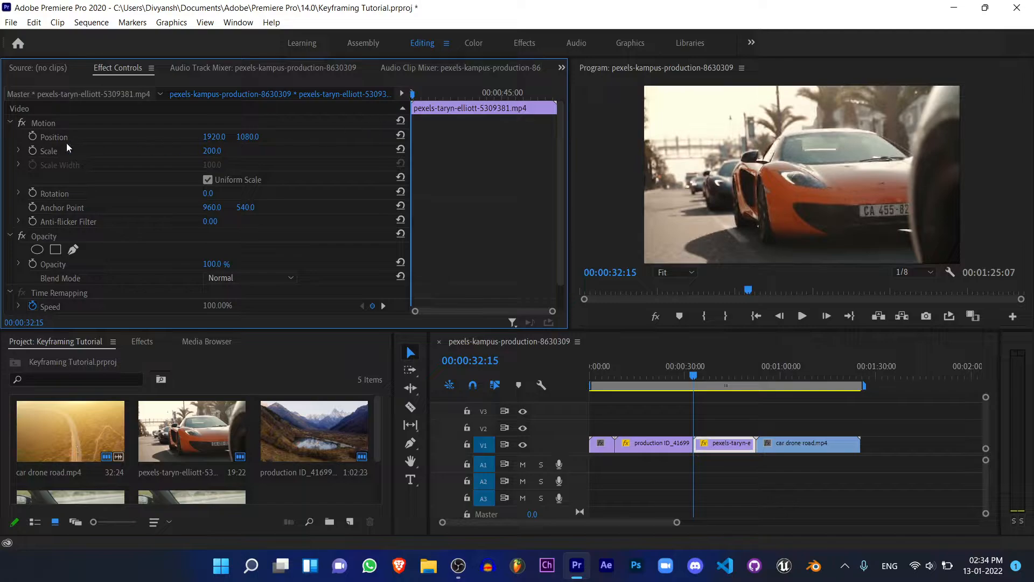
{"action": "left_click", "coordinate": [32, 152]}
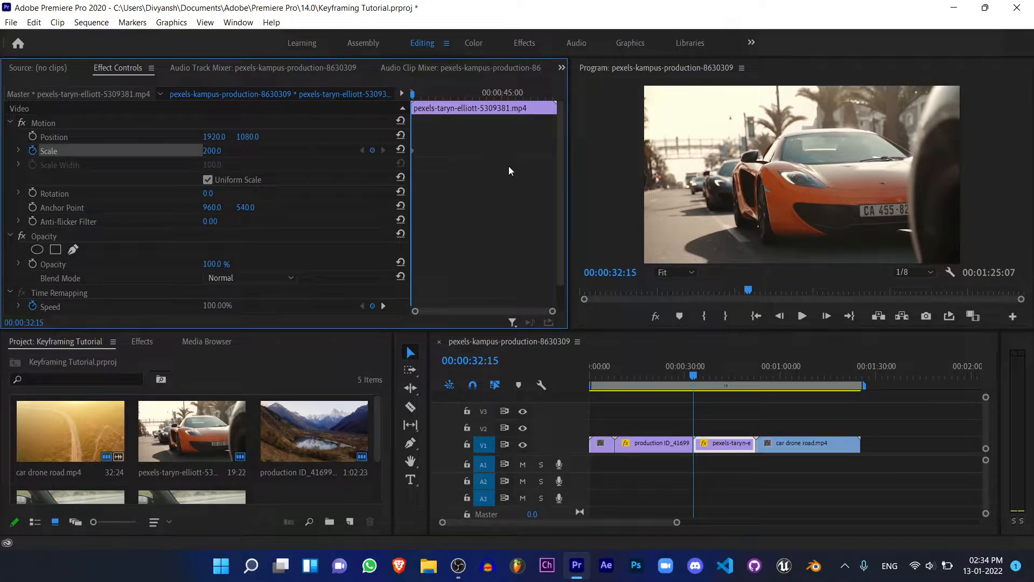
- Add a second Scale keyframe with a value of 250 at 00:00:38:05 in the car clip
{"action": "left_click_drag", "start_coordinate": [409, 92], "coordinate": [427, 93]}
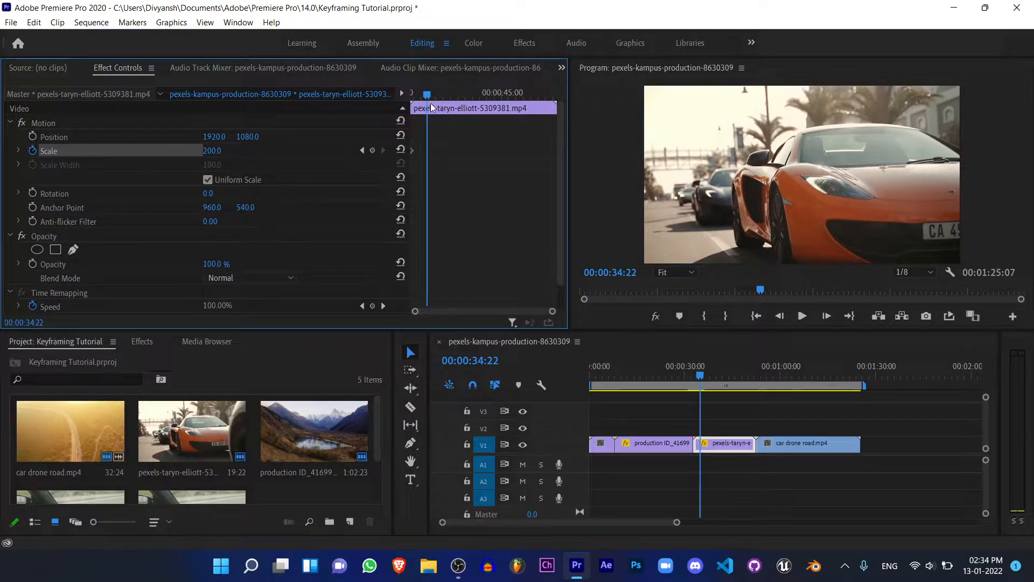
{"action": "mouse_move", "coordinate": [427, 95]}
{"action": "left_mouse_down"}
{"action": "mouse_move", "coordinate": [407, 101]}
{"action": "mouse_move", "coordinate": [433, 94]}
{"action": "left_mouse_up"}
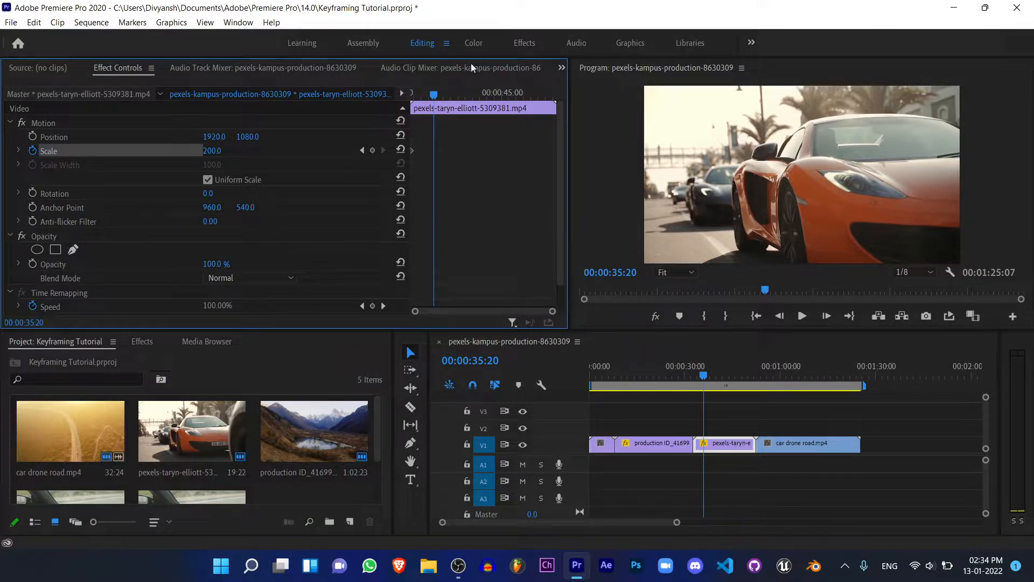
{"action": "key", "text": "space"}
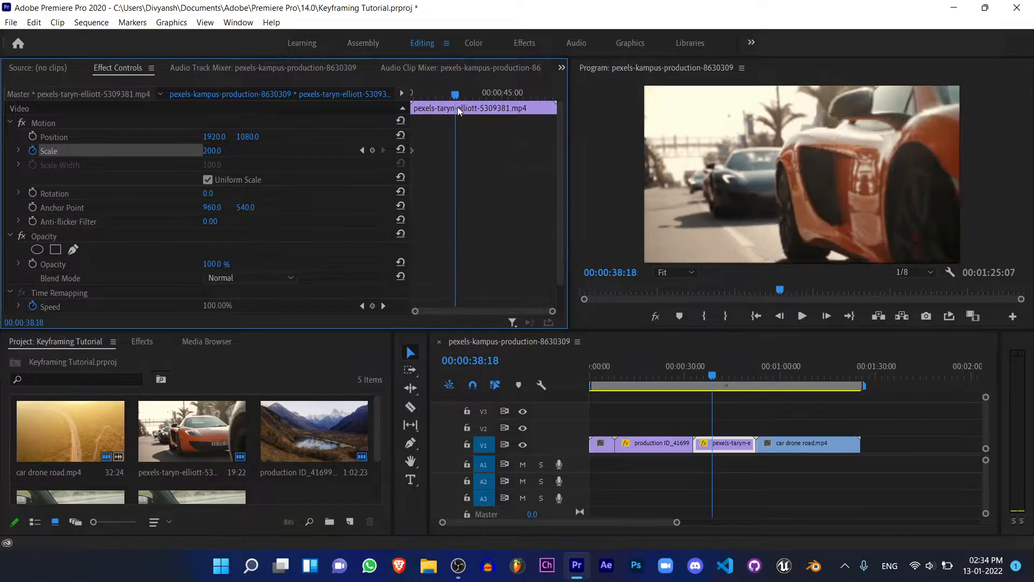
{"action": "left_click_drag", "start_coordinate": [441, 115], "coordinate": [450, 113]}
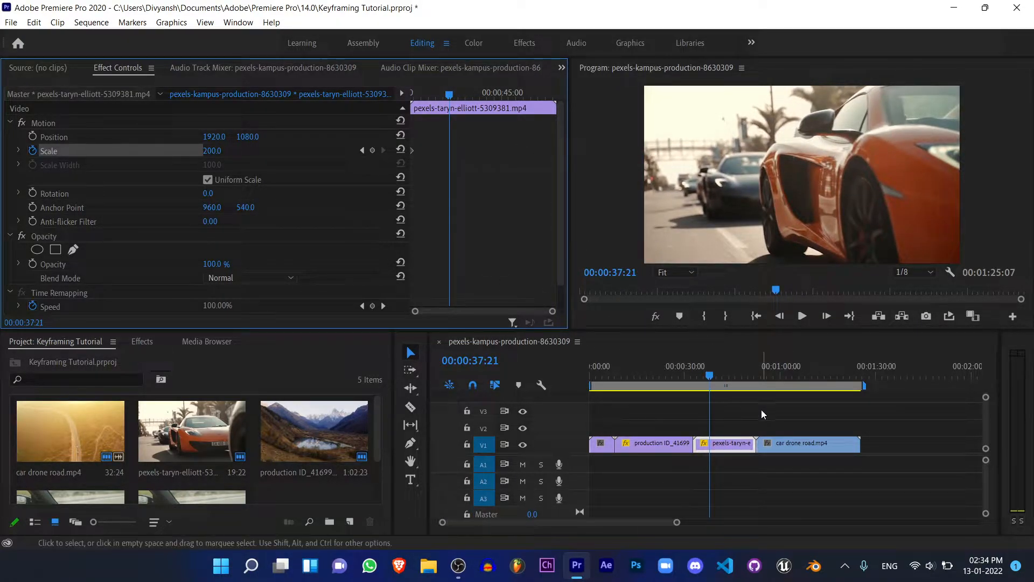
{"action": "mouse_move", "coordinate": [451, 96]}
{"action": "left_mouse_down"}
{"action": "mouse_move", "coordinate": [441, 98]}
{"action": "mouse_move", "coordinate": [453, 94]}
{"action": "left_mouse_up"}
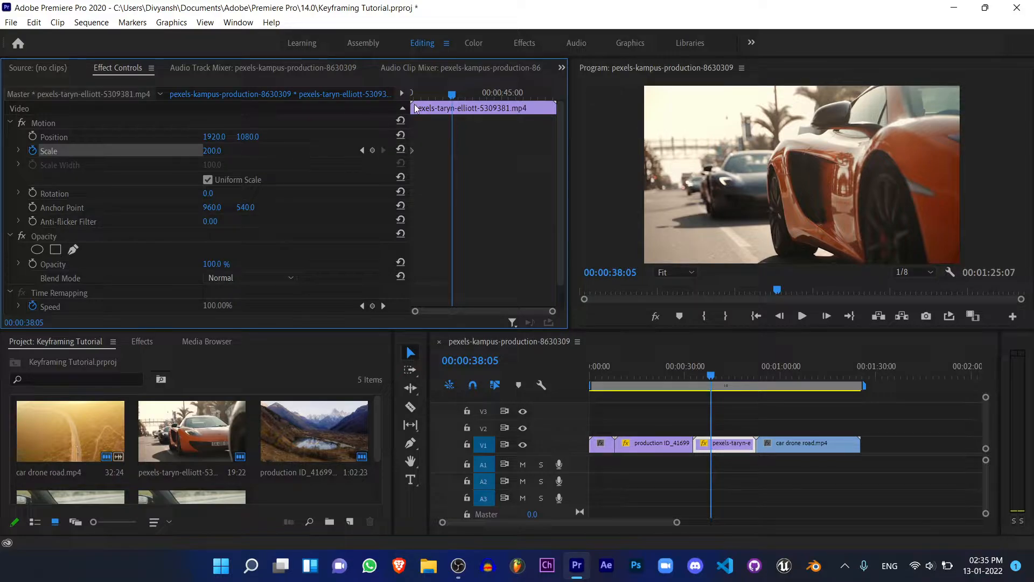
{"action": "left_click_drag", "start_coordinate": [218, 151], "coordinate": [250, 151]}
{"action": "left_click", "coordinate": [220, 151]}
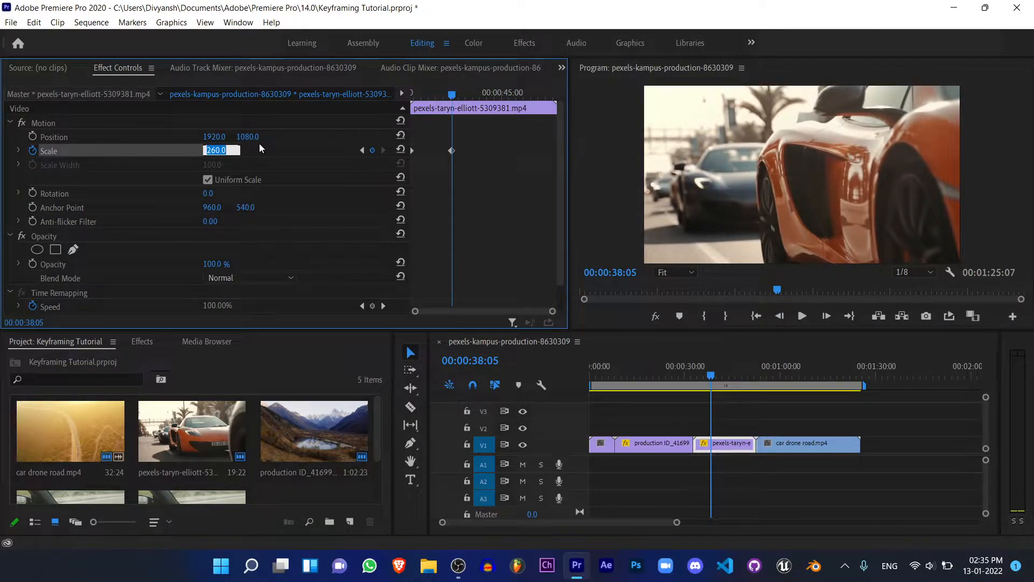
{"action": "type", "text": "250"}
{"action": "key", "text": "Return"}
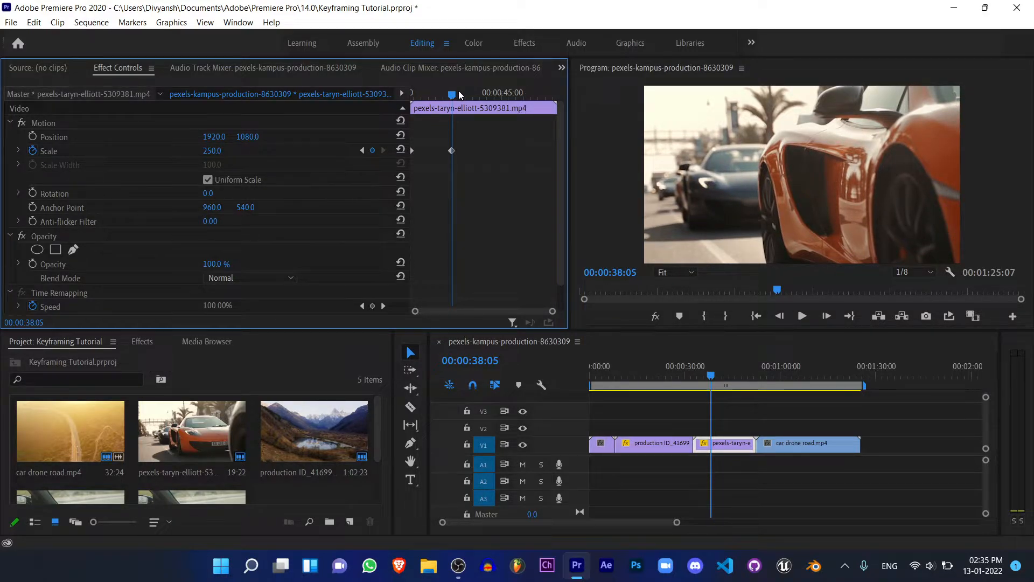
- Play the car clip from its start to check the zoom between the two Scale keyframes
{"action": "left_click_drag", "start_coordinate": [458, 90], "coordinate": [290, 98]}
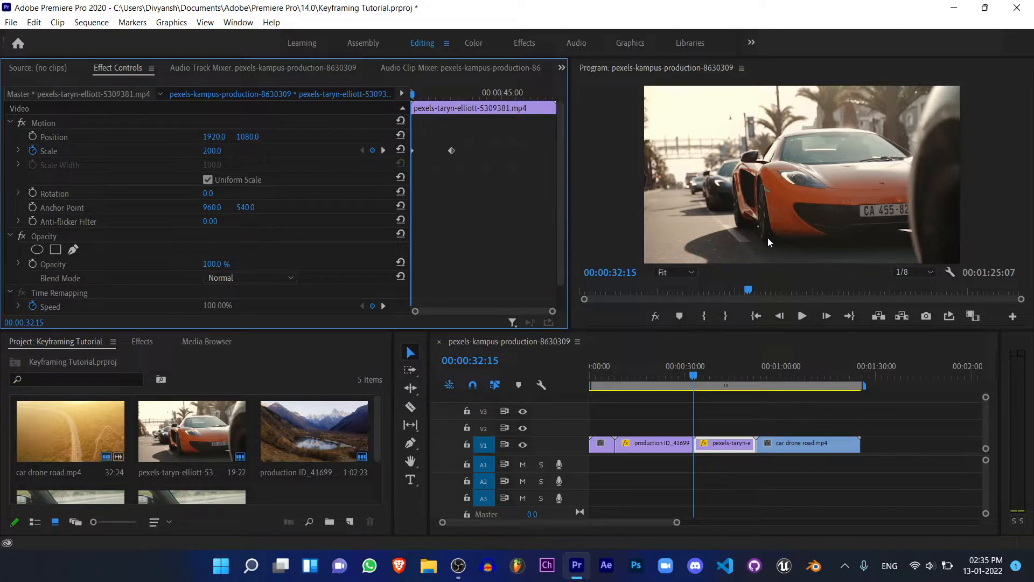
{"action": "key", "text": "space"}
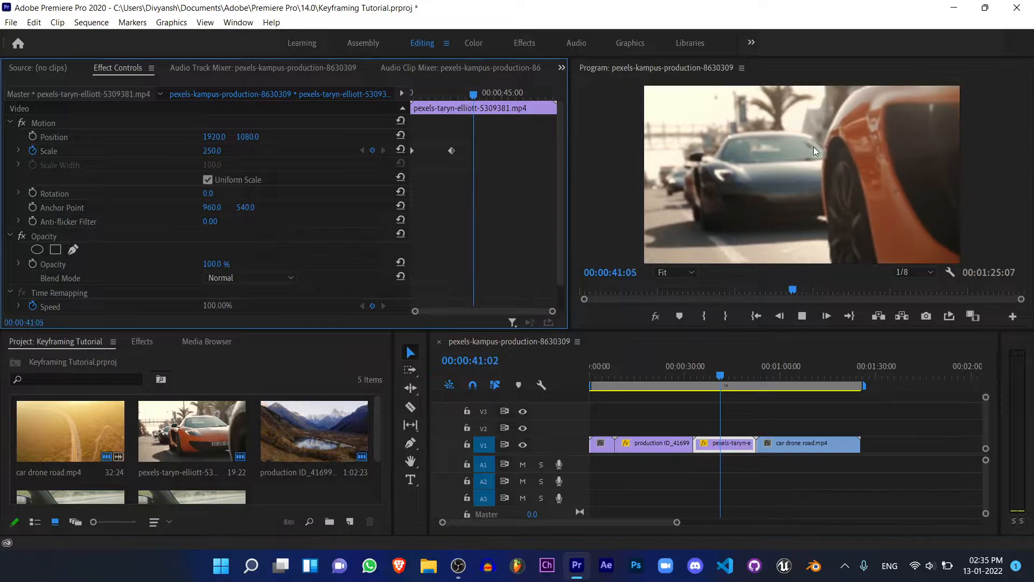
{"action": "key", "text": "space"}
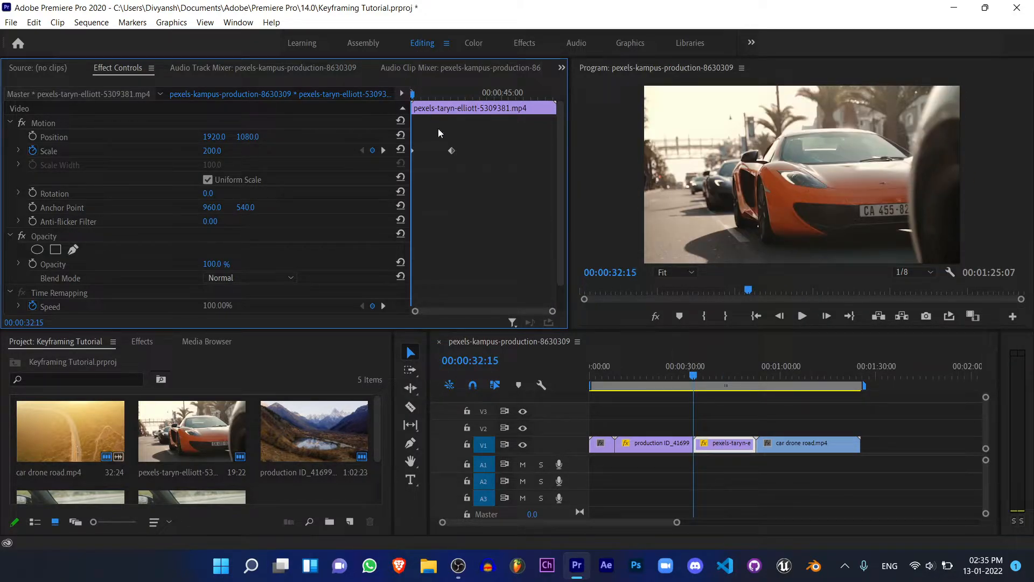
- Move the second Scale keyframe to the end of the car clip and preview the slower zoom from the start
{"action": "left_click_drag", "start_coordinate": [474, 96], "coordinate": [410, 110]}
{"action": "left_click_drag", "start_coordinate": [453, 150], "coordinate": [571, 148]}
{"action": "key", "text": "space"}
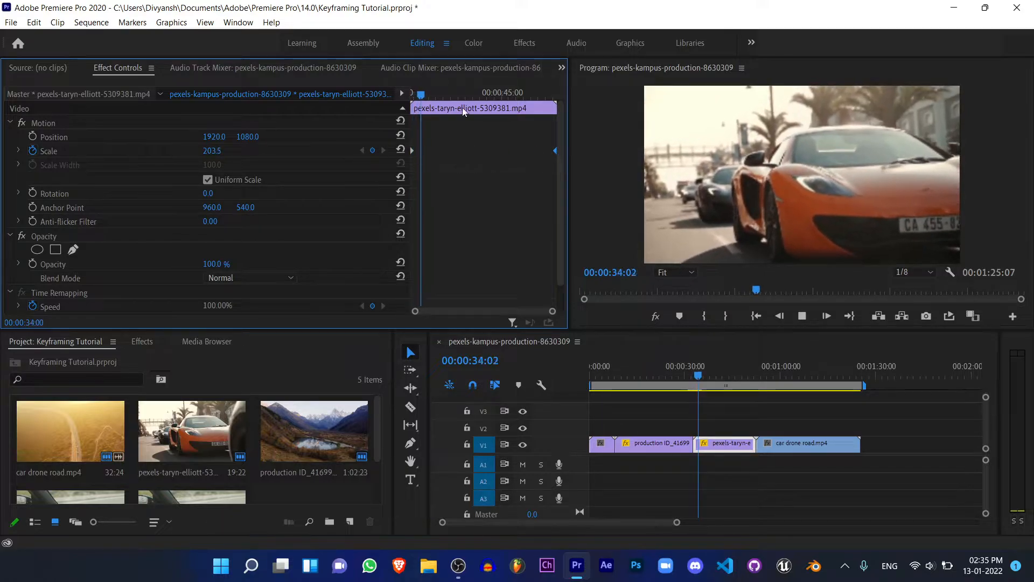
{"action": "key", "text": "space"}
{"action": "left_click_drag", "start_coordinate": [416, 95], "coordinate": [411, 124]}
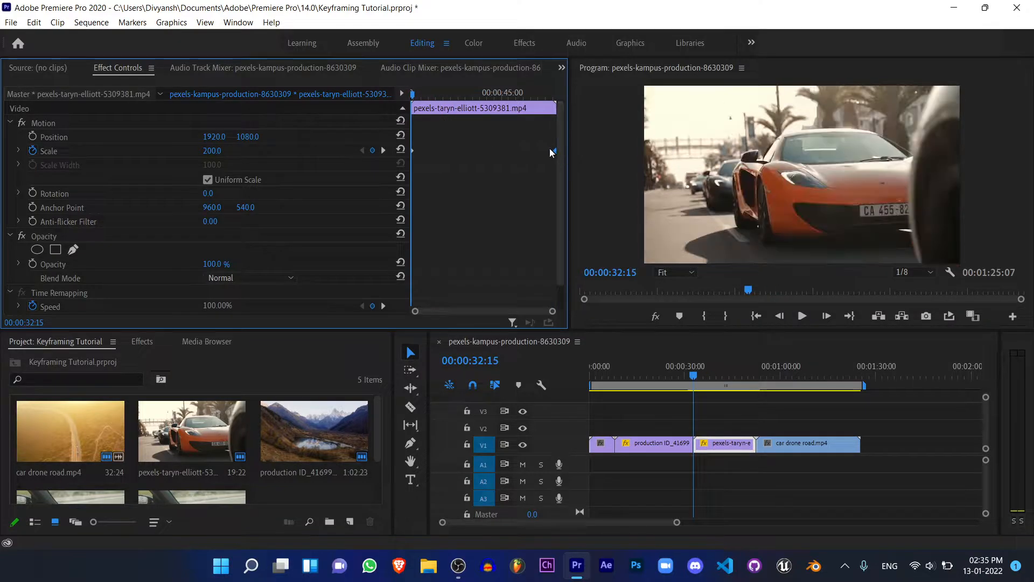
- Shift the second Scale keyframe toward the first in two stages, previewing the faster zoom after each move
{"action": "left_click_drag", "start_coordinate": [554, 151], "coordinate": [421, 144]}
{"action": "key", "text": "space"}
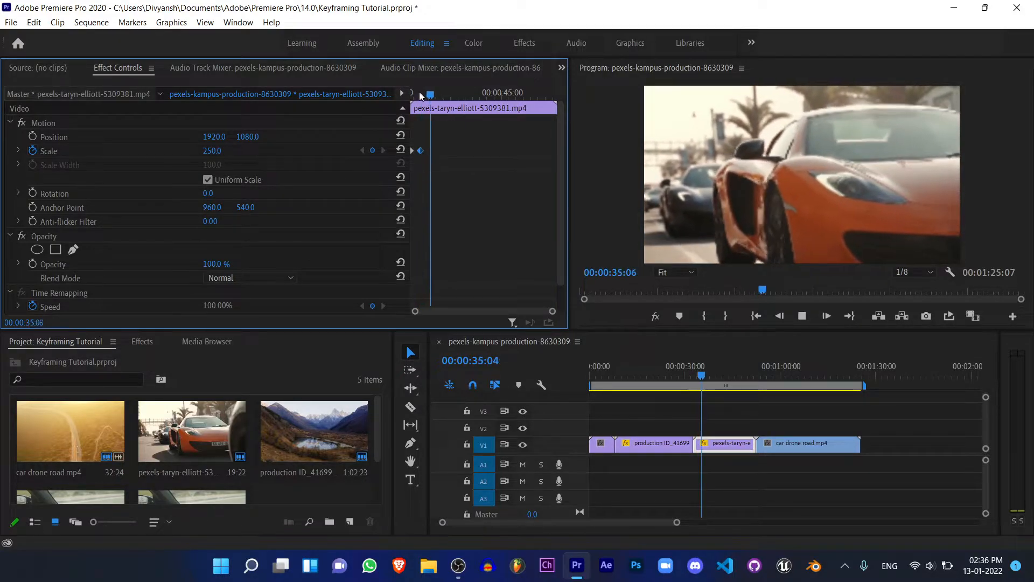
{"action": "left_click_drag", "start_coordinate": [419, 91], "coordinate": [399, 92]}
{"action": "left_click_drag", "start_coordinate": [421, 150], "coordinate": [416, 150]}
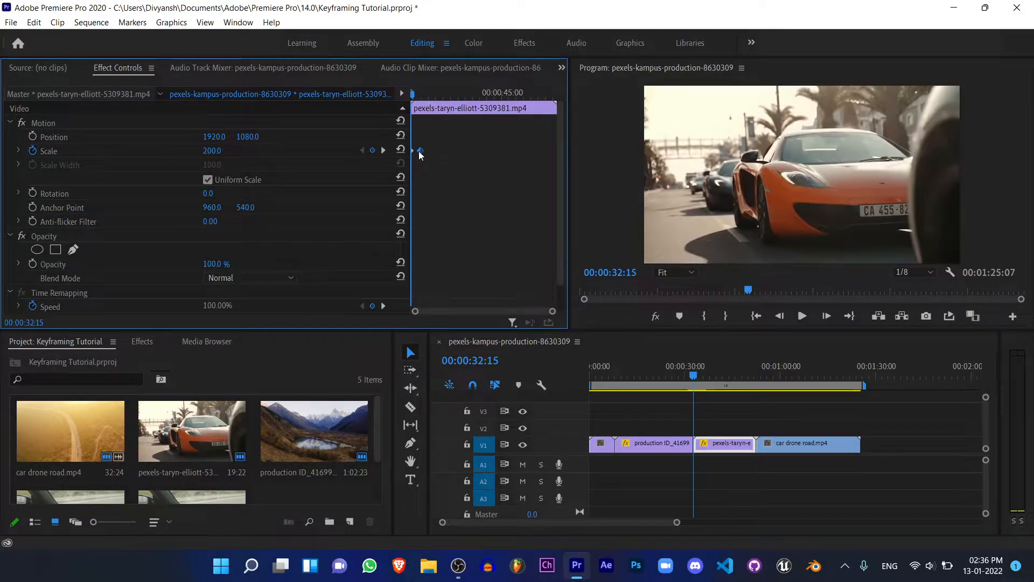
{"action": "key", "text": "space"}
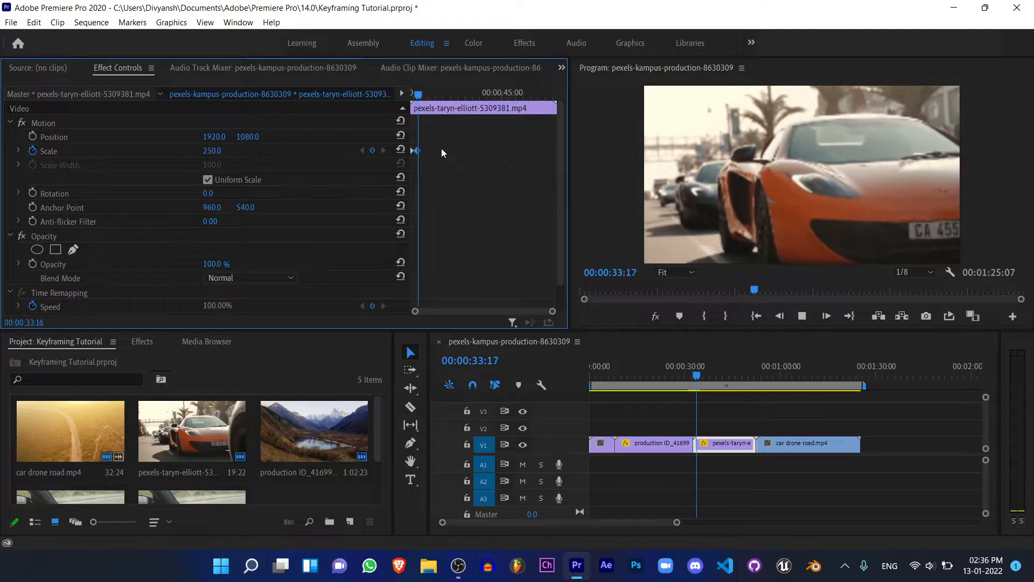
{"action": "key", "text": "space"}
- Put the second Scale keyframe back at the clip's end and play the clip from its start
{"action": "left_click", "coordinate": [413, 98]}
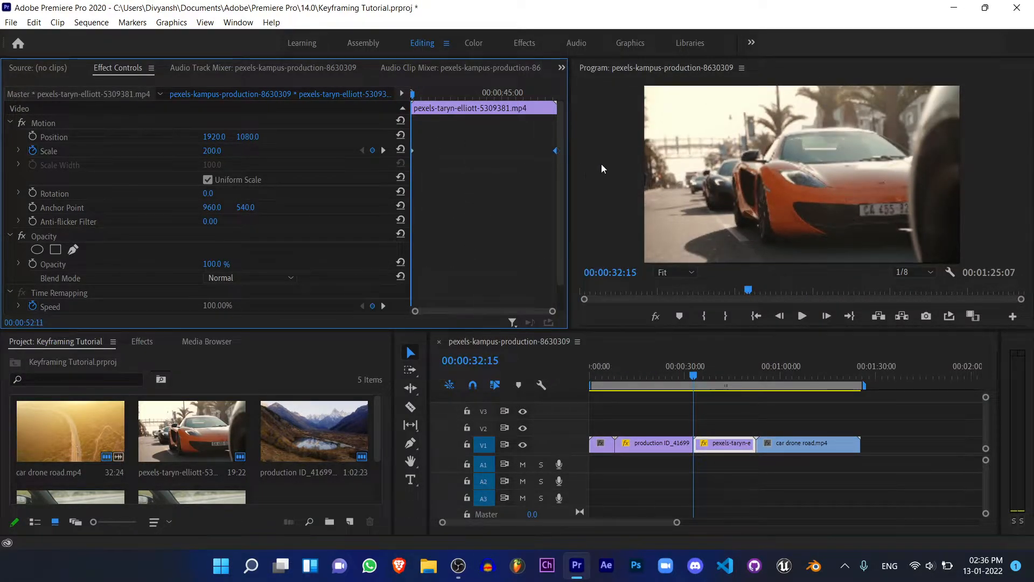
{"action": "key", "text": "space"}
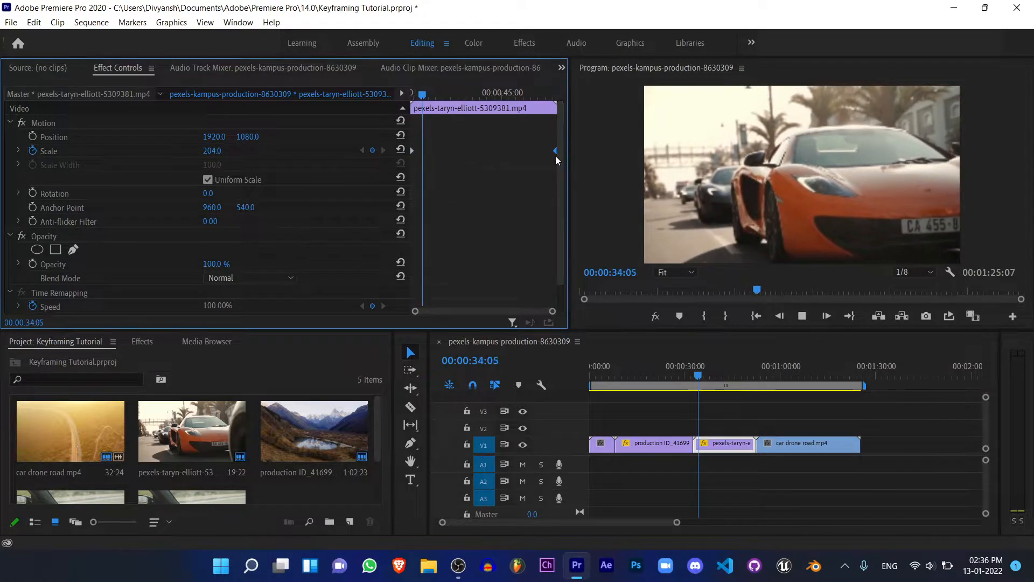
- Place the second Scale keyframe right beside the first one and replay the clip from its start
{"action": "left_click_drag", "start_coordinate": [555, 147], "coordinate": [437, 162]}
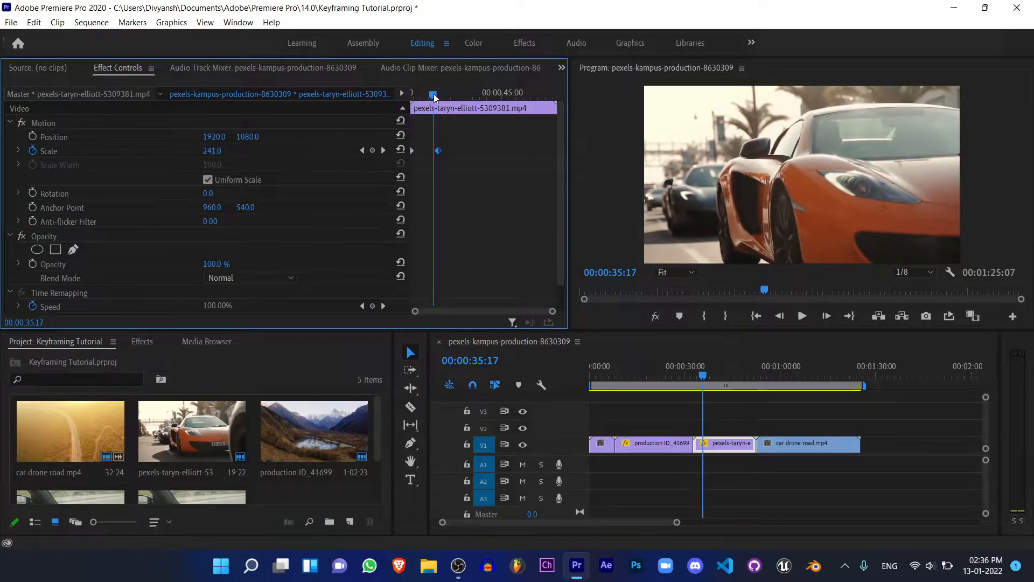
{"action": "left_click_drag", "start_coordinate": [434, 94], "coordinate": [412, 94]}
{"action": "left_click_drag", "start_coordinate": [442, 153], "coordinate": [418, 151]}
{"action": "left_click", "coordinate": [458, 138]}
{"action": "key", "text": "space"}
{"action": "left_click_drag", "start_coordinate": [417, 89], "coordinate": [390, 90]}
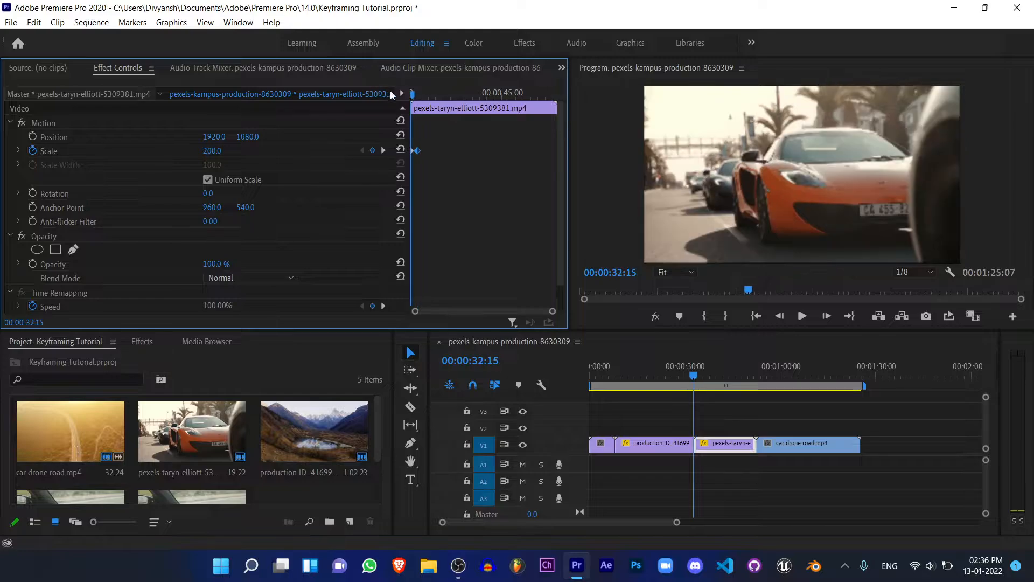
{"action": "key", "text": "space"}
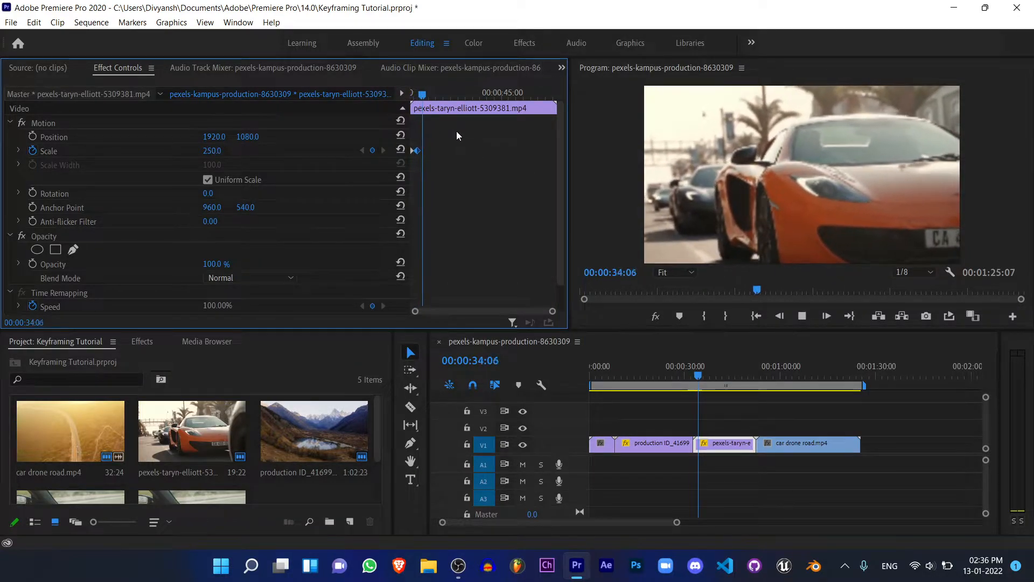
- Apply Ease Out to the first Scale keyframe and Ease In to the second one
{"action": "key", "text": "space"}
{"action": "left_click_drag", "start_coordinate": [419, 96], "coordinate": [392, 105]}
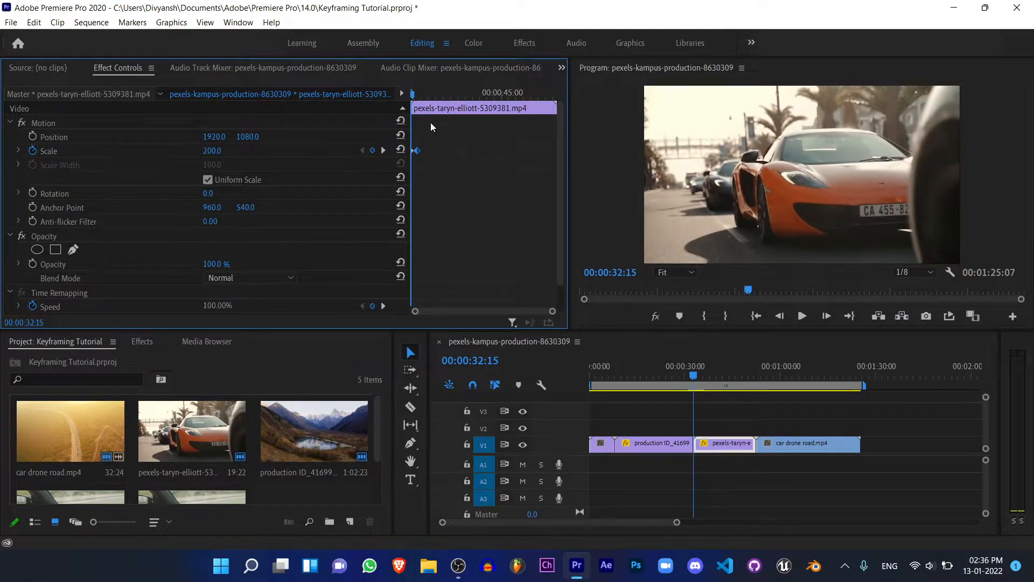
{"action": "left_click_drag", "start_coordinate": [449, 96], "coordinate": [435, 99]}
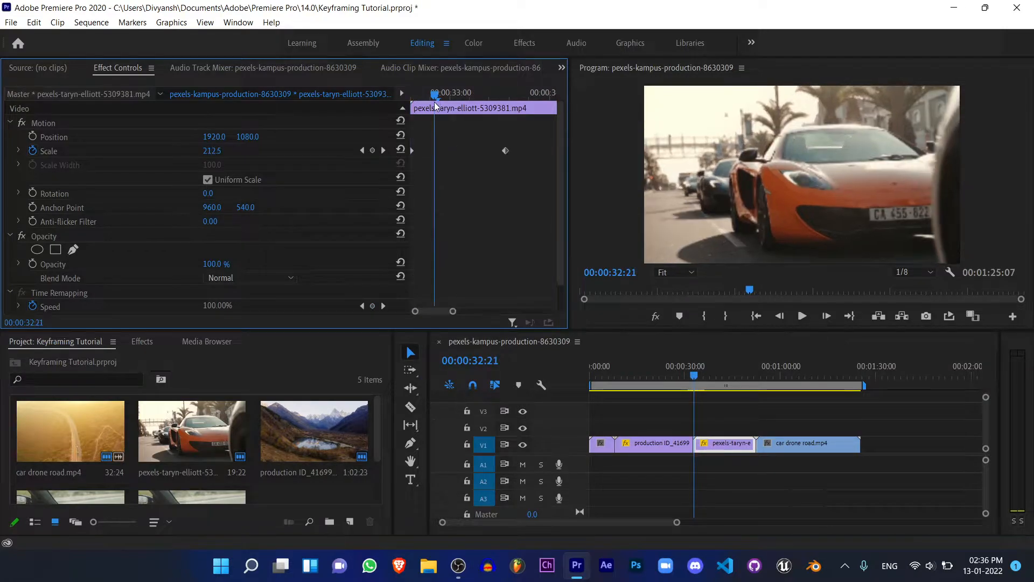
{"action": "right_click", "coordinate": [412, 151]}
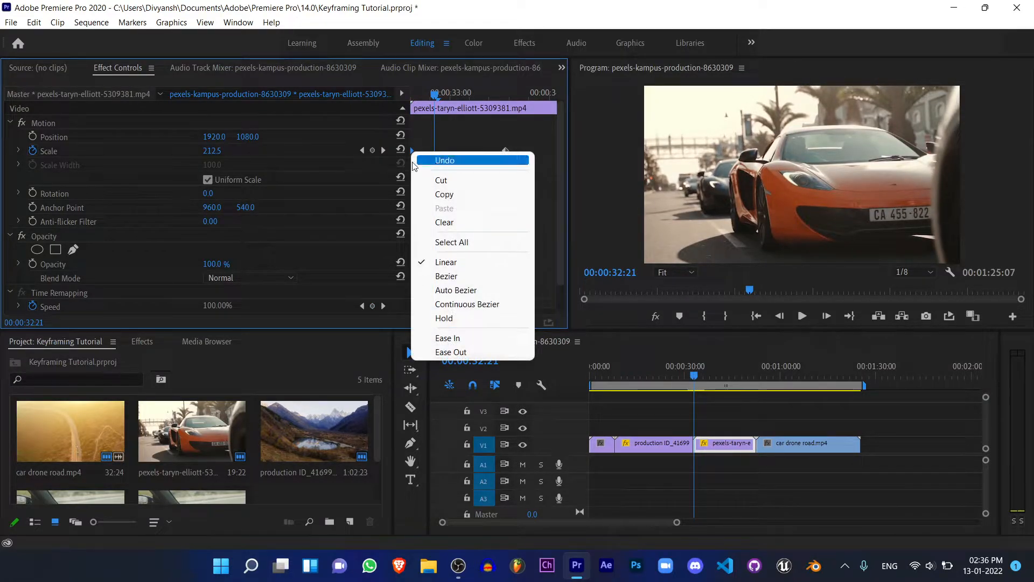
{"action": "left_click", "coordinate": [460, 353]}
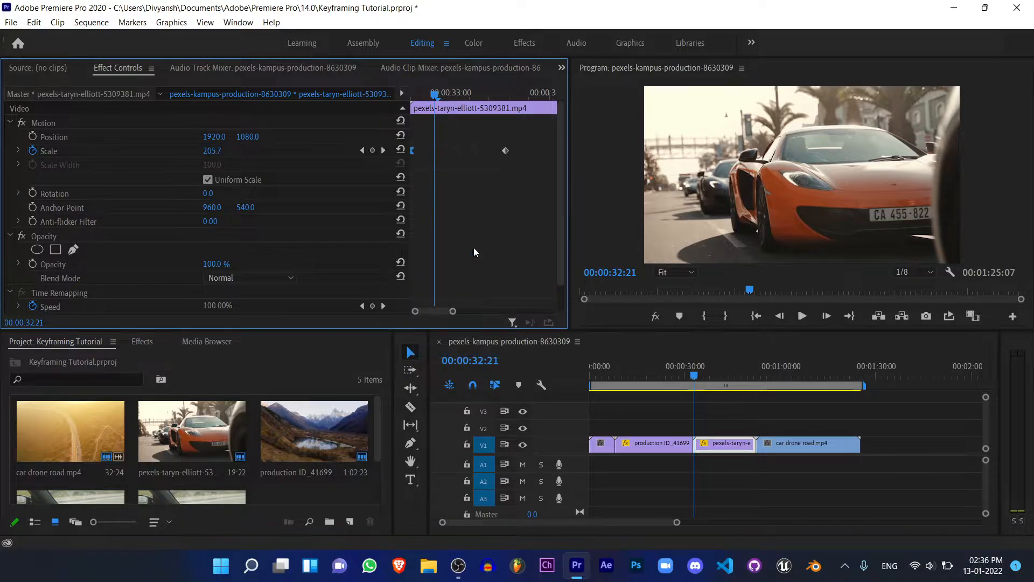
{"action": "left_click", "coordinate": [505, 153]}
{"action": "right_click", "coordinate": [504, 154]}
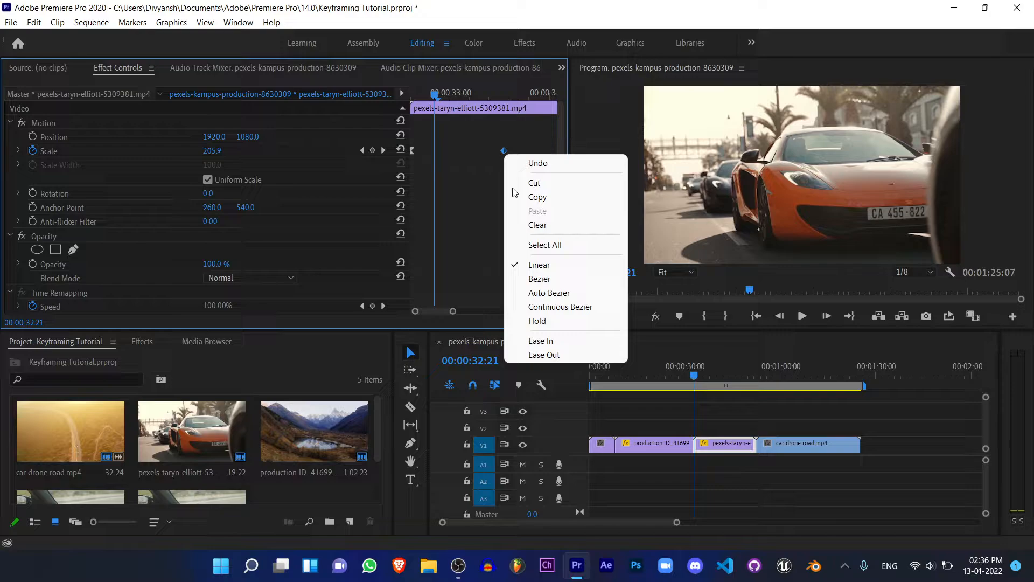
{"action": "left_click", "coordinate": [566, 337]}
- Play the eased zoom from the start of the car clip
{"action": "key", "text": "Left"}
{"action": "key", "text": "Left"}
{"action": "key", "text": "Left"}
{"action": "key", "text": "Left"}
{"action": "key", "text": "Left"}
{"action": "key", "text": "Left"}
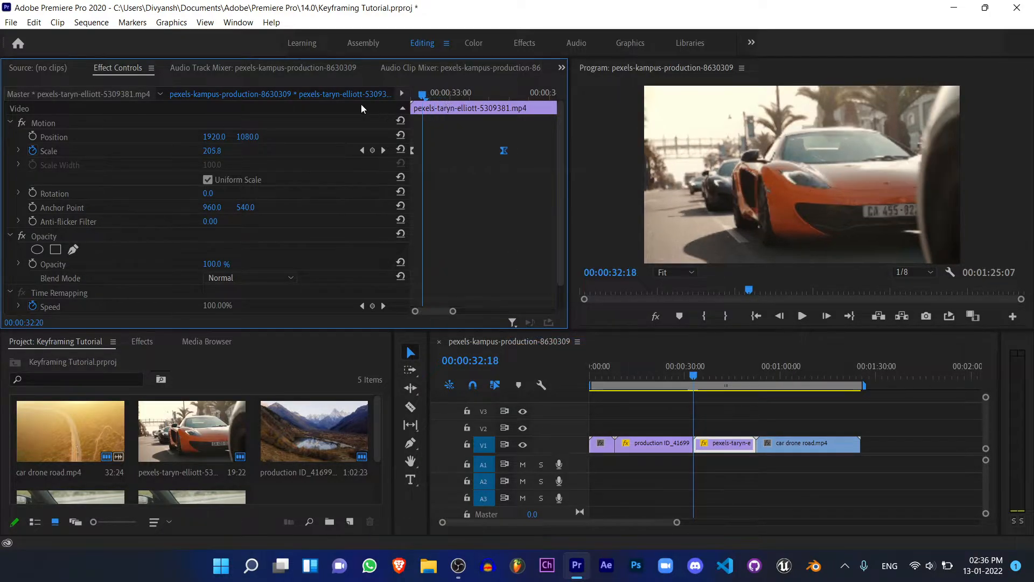
{"action": "key", "text": "space"}
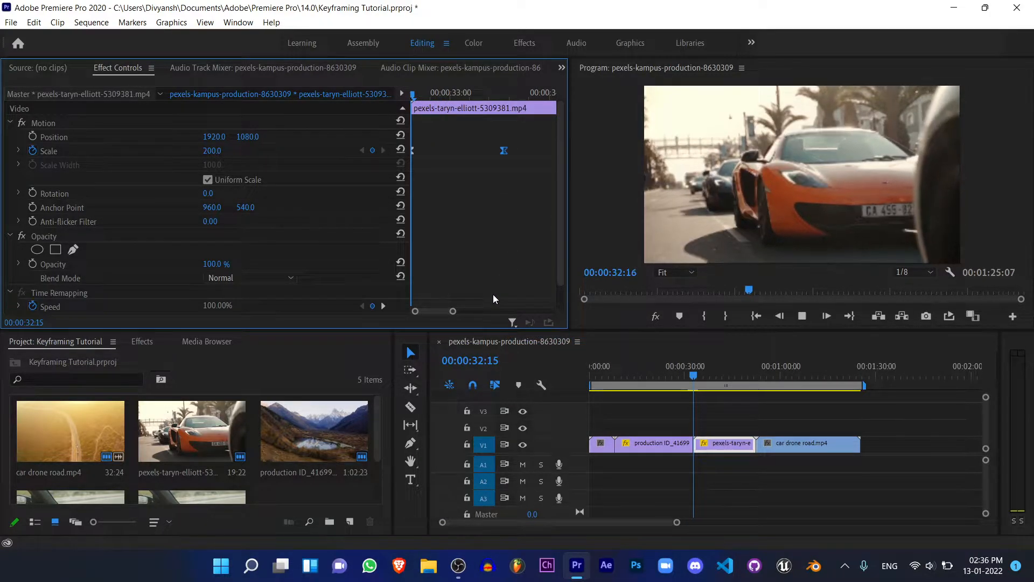
{"action": "key", "text": "space"}
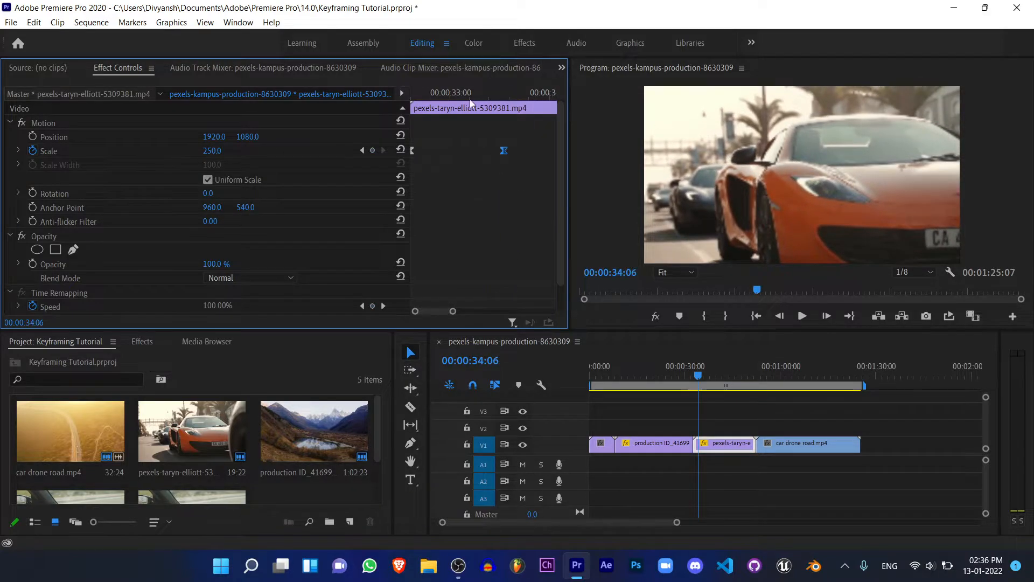
- Shift the second Scale keyframe slightly later, replay the eased zoom, and return to the clip's start
{"action": "left_click_drag", "start_coordinate": [423, 95], "coordinate": [410, 95]}
{"action": "left_click_drag", "start_coordinate": [504, 151], "coordinate": [512, 151]}
{"action": "key", "text": "space"}
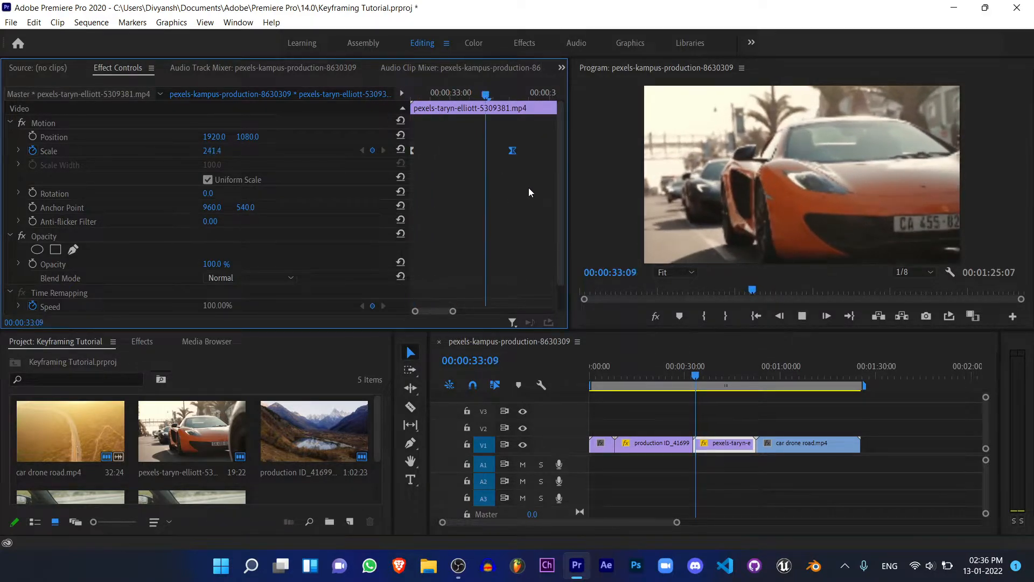
{"action": "key", "text": "space"}
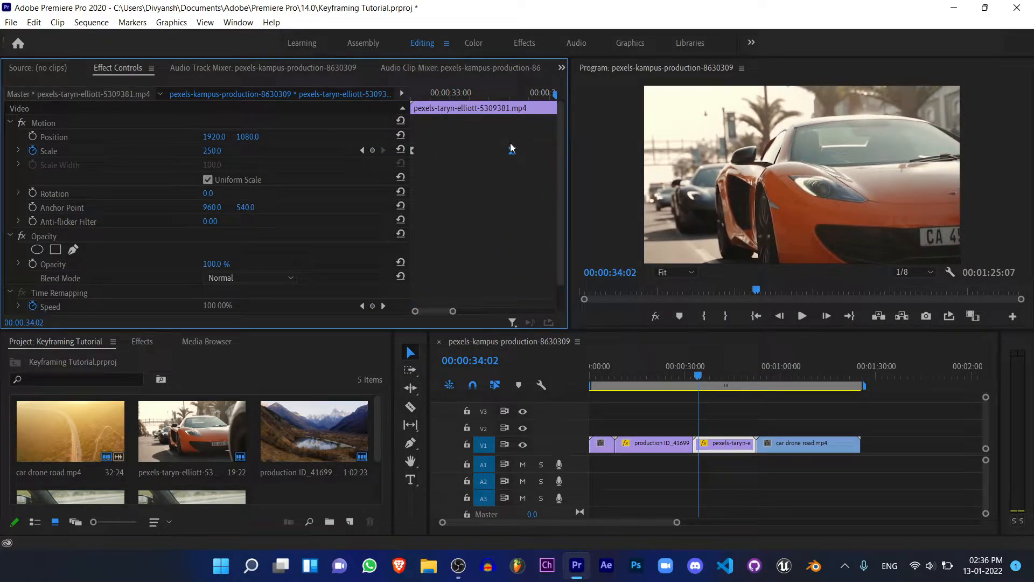
{"action": "key", "text": "Up"}
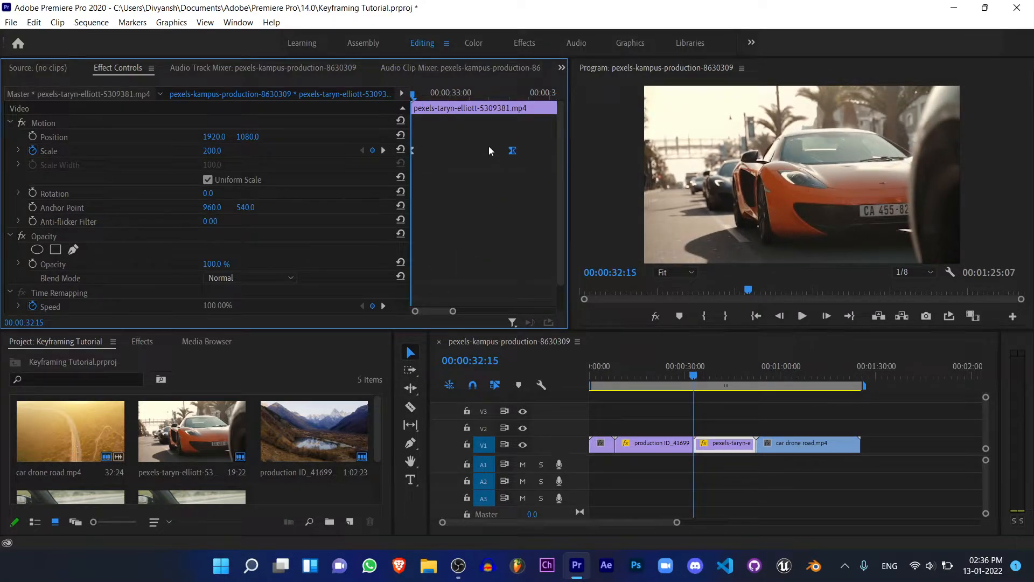
- Undo the last keyframe shift and the easing on both Scale keyframes, and play the linear zoom for comparison
{"action": "key", "text": "ctrl+z"}
{"action": "key", "text": "ctrl+z"}
{"action": "key", "text": "ctrl+z"}
{"action": "key", "text": "ctrl+z"}
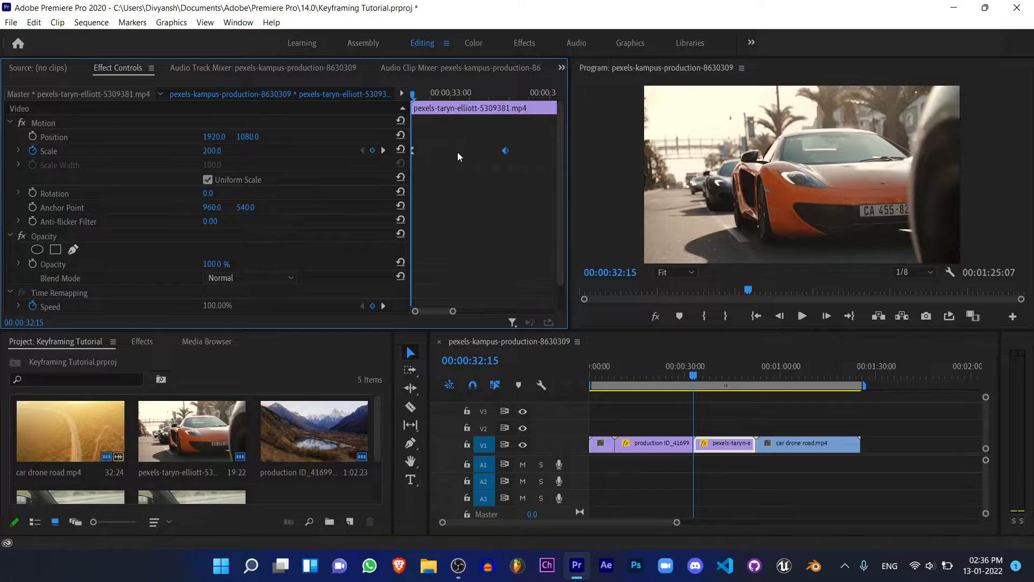
{"action": "left_click", "coordinate": [459, 161]}
{"action": "key", "text": "space"}
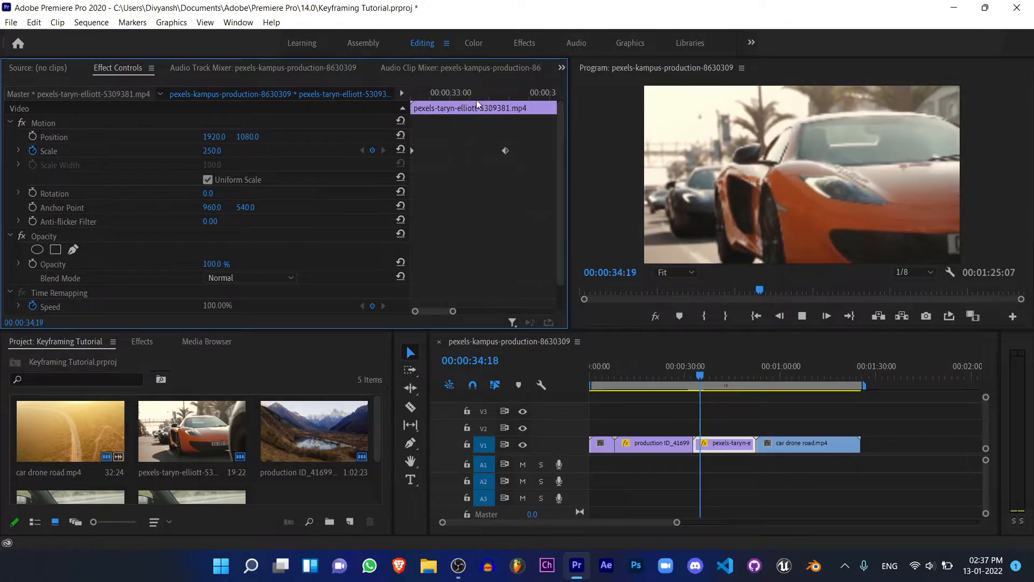
{"action": "key", "text": "space"}
- Keyframe Rotation from 0° at the clip's start to 74° at the second Scale keyframe's time
{"action": "left_click_drag", "start_coordinate": [453, 311], "coordinate": [490, 311]}
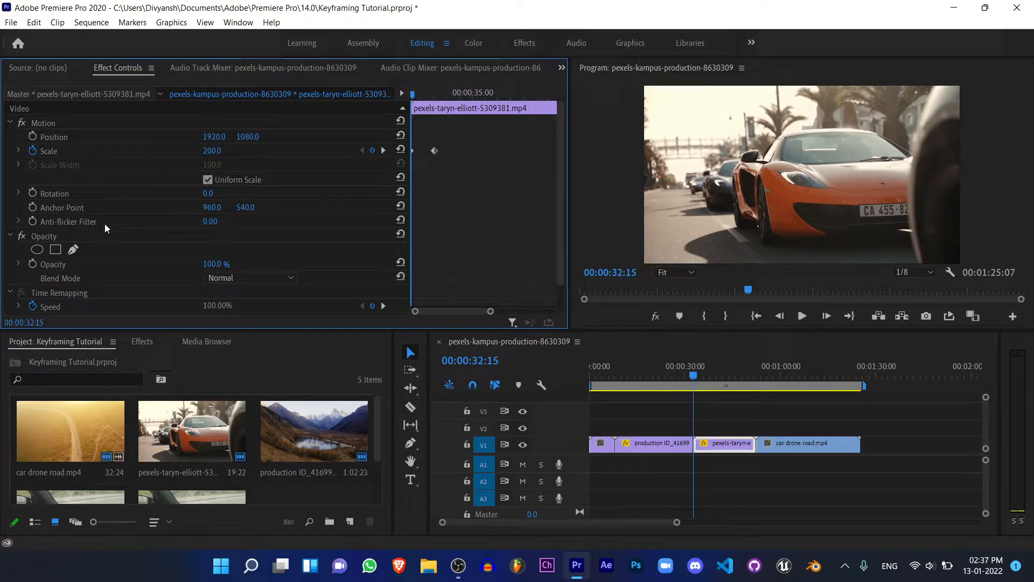
{"action": "left_click", "coordinate": [33, 193]}
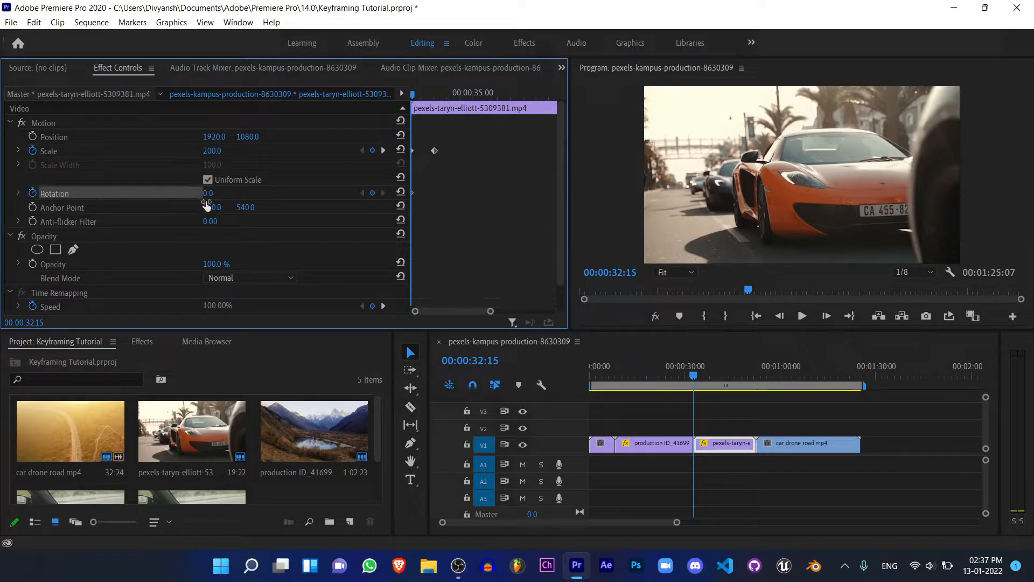
{"action": "left_click_drag", "start_coordinate": [414, 95], "coordinate": [423, 93]}
{"action": "left_click_drag", "start_coordinate": [208, 193], "coordinate": [434, 192]}
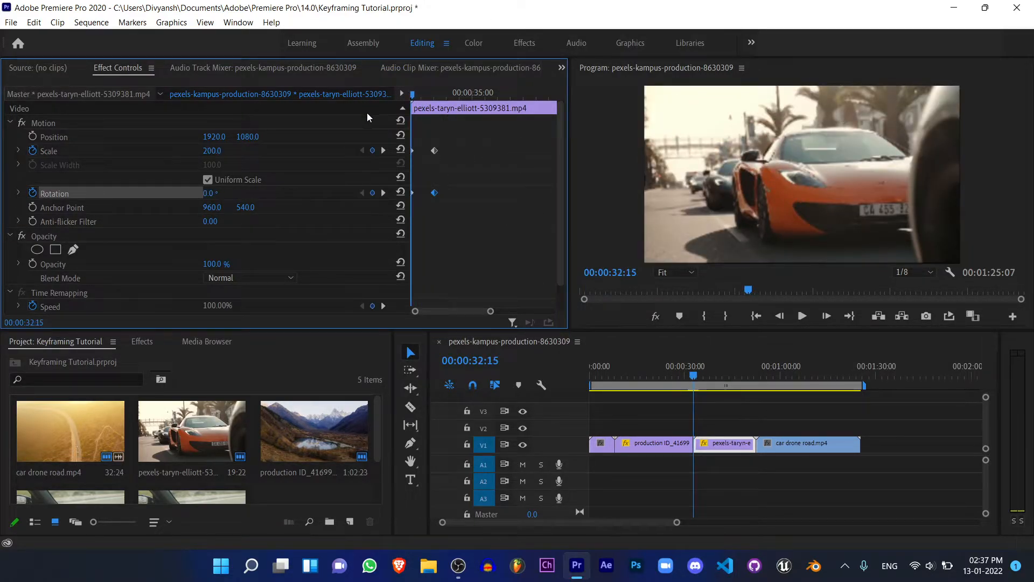
- Play the combined zoom and rotation twice from the clip's start
{"action": "key", "text": "space"}
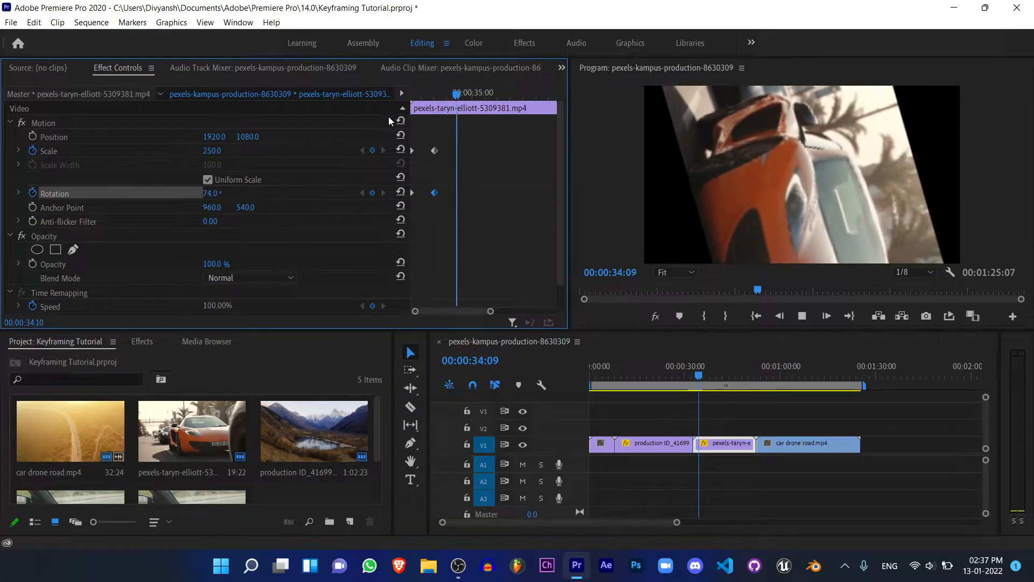
{"action": "key", "text": "space"}
{"action": "left_click_drag", "start_coordinate": [437, 96], "coordinate": [365, 119]}
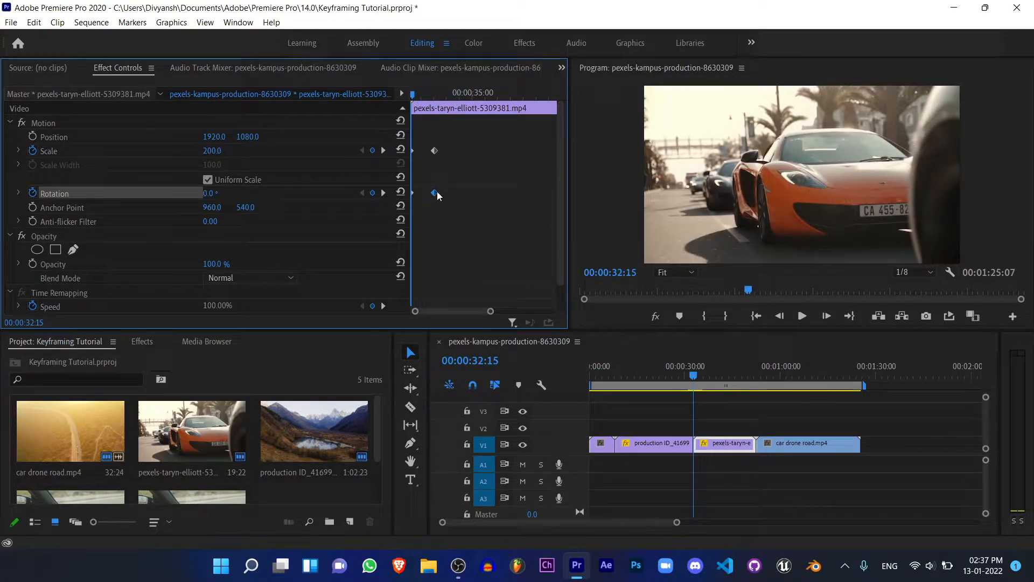
{"action": "key", "text": "space"}
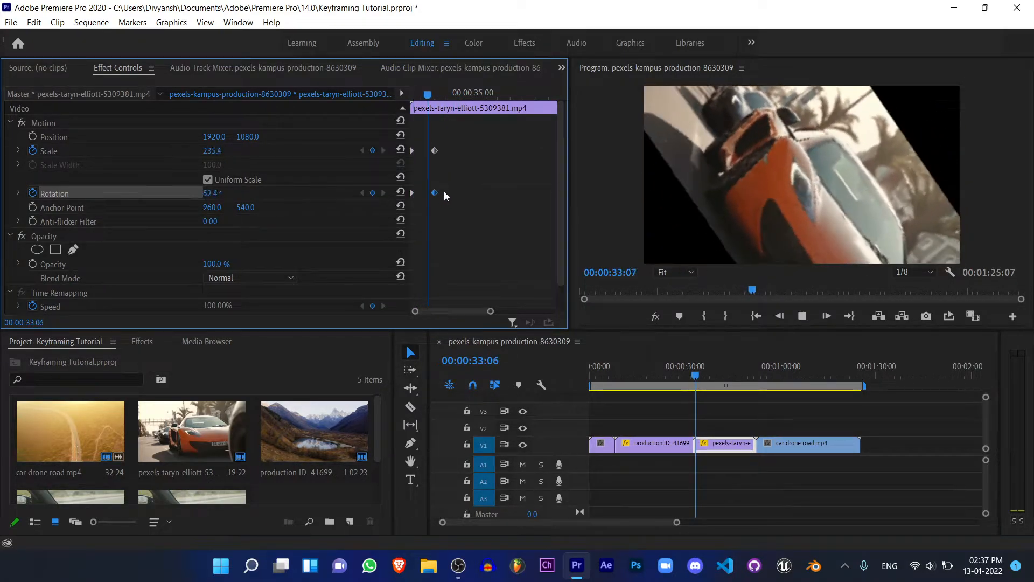
{"action": "key", "text": "space"}
{"action": "left_click_drag", "start_coordinate": [434, 95], "coordinate": [368, 173]}
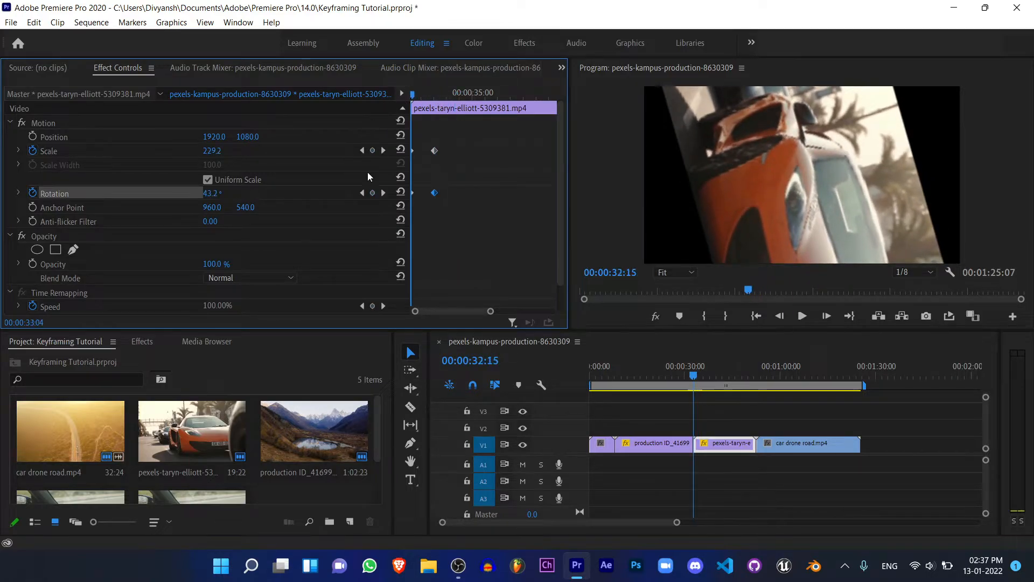
- Delete all Scale and Rotation keyframes and turn off keyframing for both properties
{"action": "left_click", "coordinate": [454, 201]}
{"action": "left_click_drag", "start_coordinate": [307, 16], "coordinate": [379, 75]}
{"action": "key", "text": "Delete"}
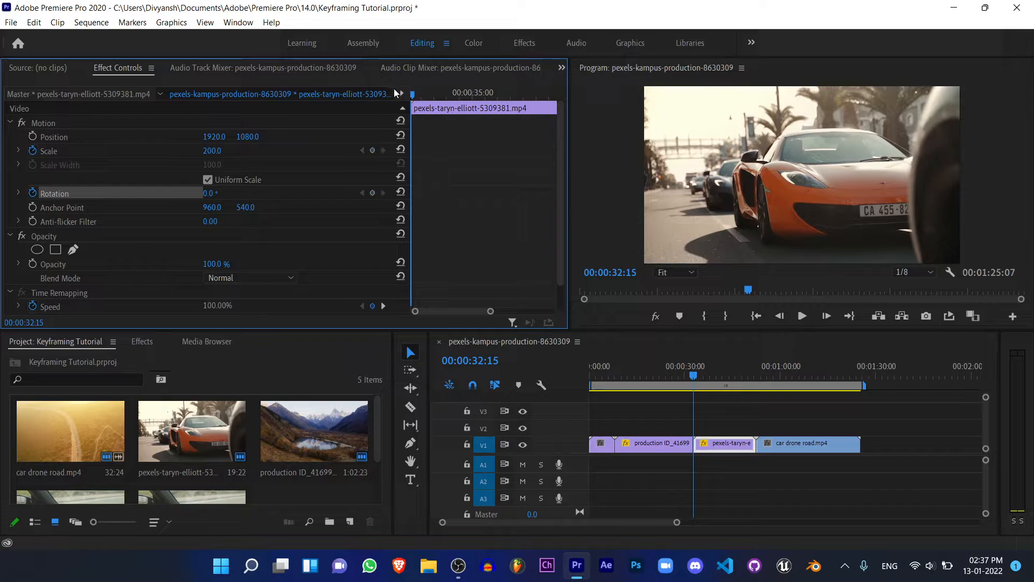
{"action": "left_click", "coordinate": [33, 151]}
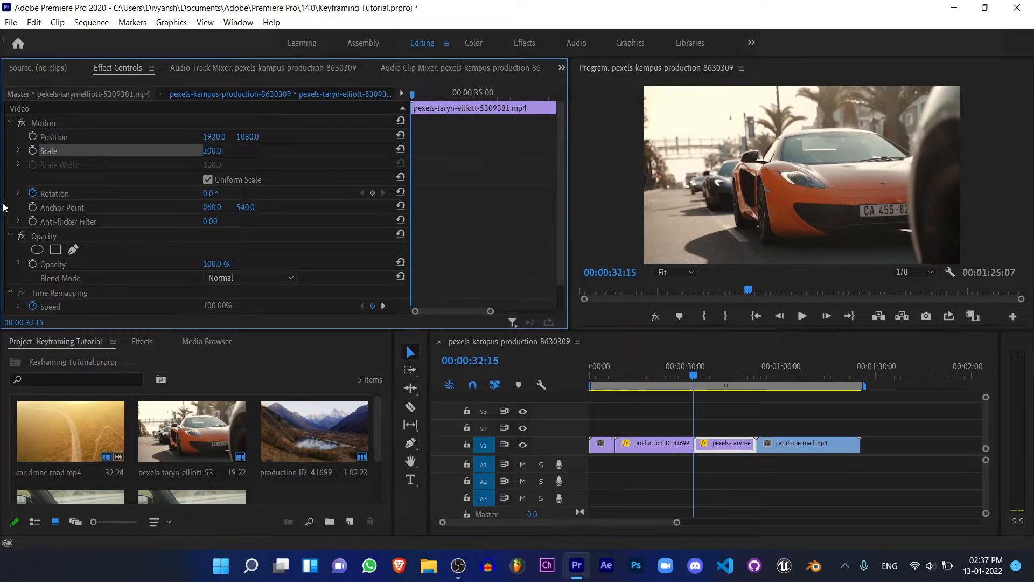
{"action": "left_click", "coordinate": [33, 192]}
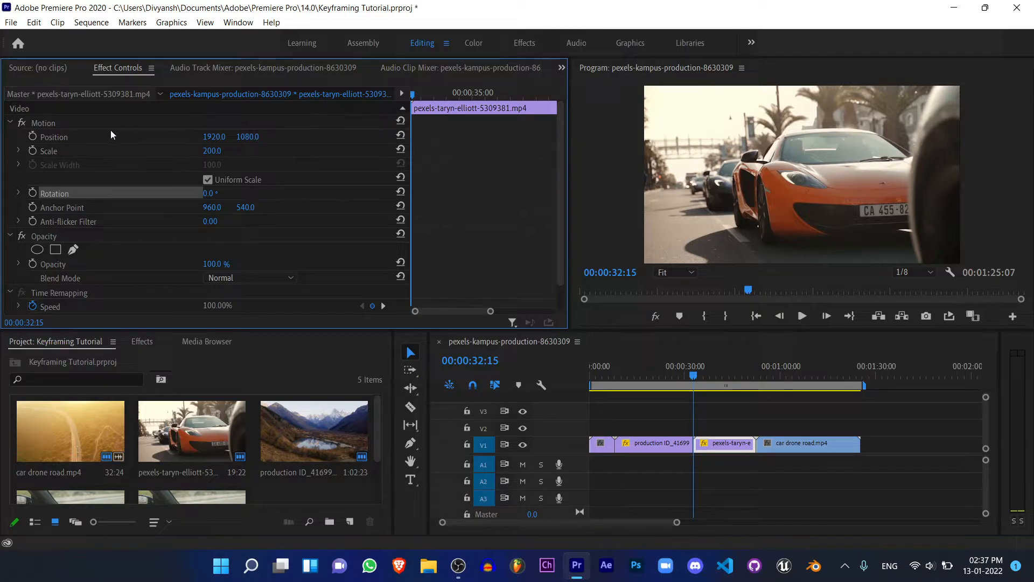
- Set the clip's Position to 1778, 1211 and enable Position keyframing at the clip's start
{"action": "left_click_drag", "start_coordinate": [214, 136], "coordinate": [138, 137]}
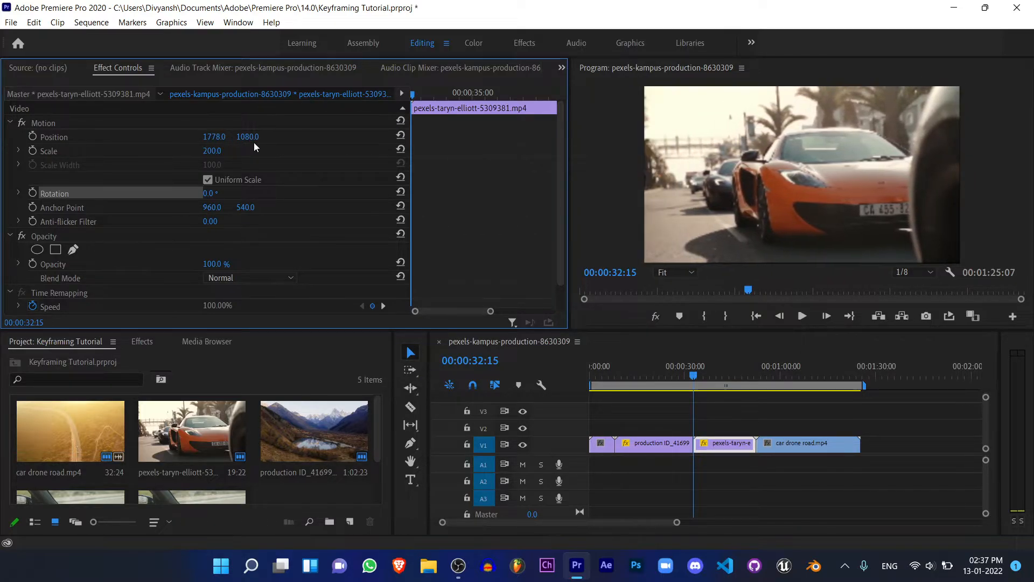
{"action": "mouse_move", "coordinate": [252, 138]}
{"action": "left_mouse_down"}
{"action": "mouse_move", "coordinate": [220, 137]}
{"action": "mouse_move", "coordinate": [327, 138]}
{"action": "mouse_move", "coordinate": [247, 136]}
{"action": "left_mouse_up"}
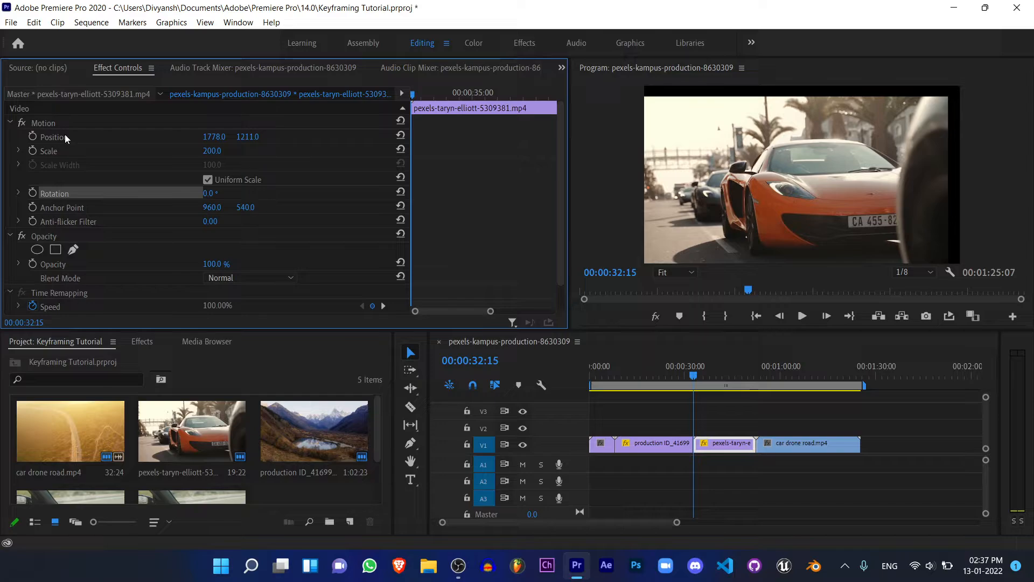
{"action": "left_click", "coordinate": [33, 137]}
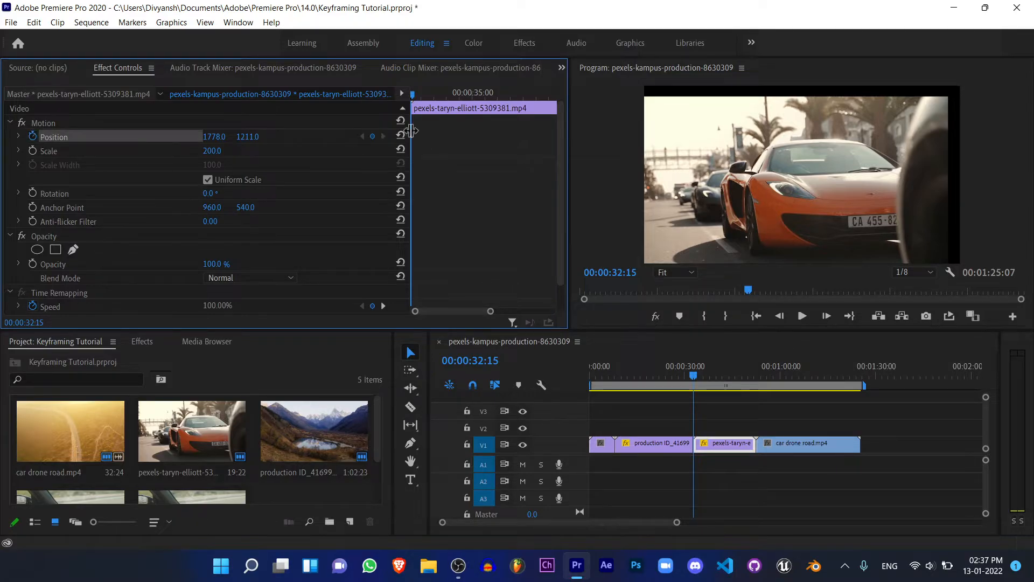
- Keyframe horizontal Position to 2034 at 00:00:33:07 and vertical Position to -31 at 00:00:33:14, and preview the movement from the clip's start
{"action": "left_click", "coordinate": [427, 94]}
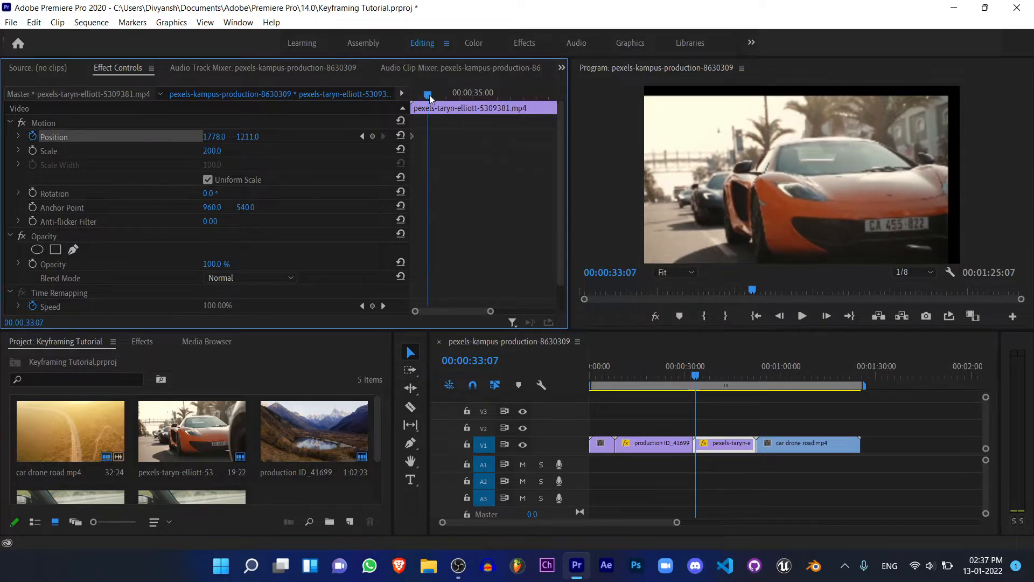
{"action": "left_click_drag", "start_coordinate": [211, 141], "coordinate": [349, 139]}
{"action": "left_click", "coordinate": [435, 94]}
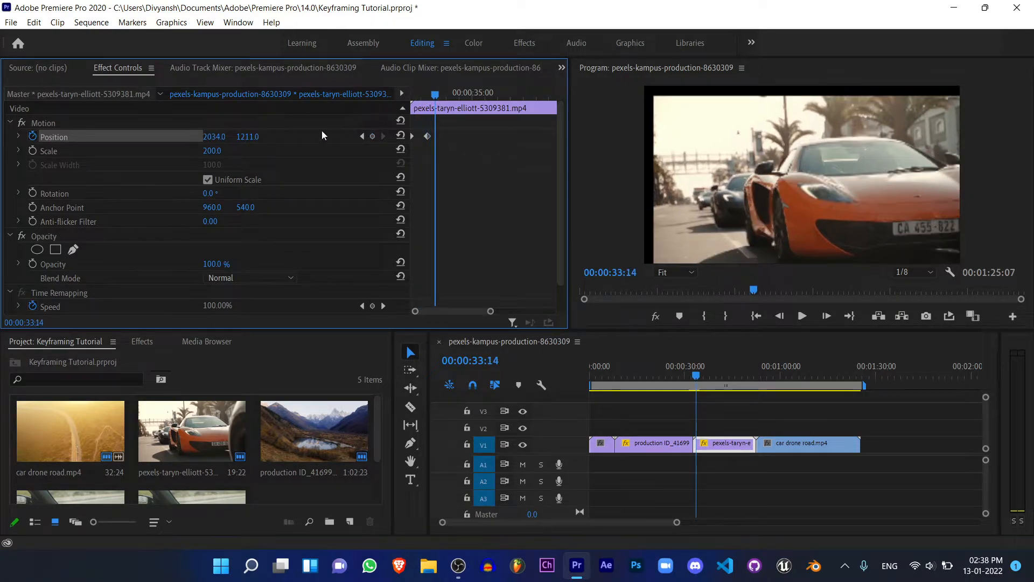
{"action": "left_click_drag", "start_coordinate": [248, 136], "coordinate": [3, 136]}
{"action": "left_click", "coordinate": [417, 93]}
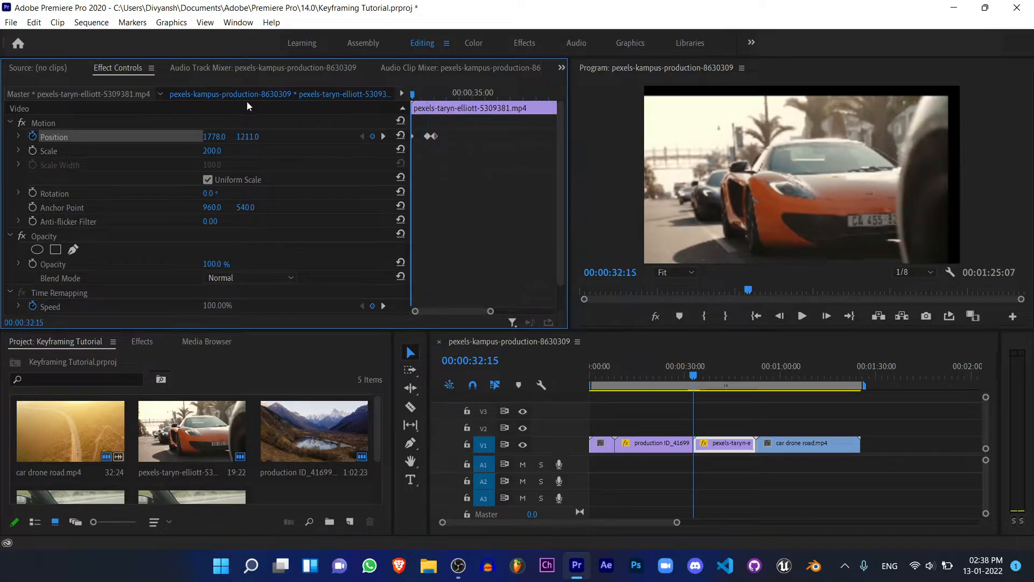
{"action": "key", "text": "space"}
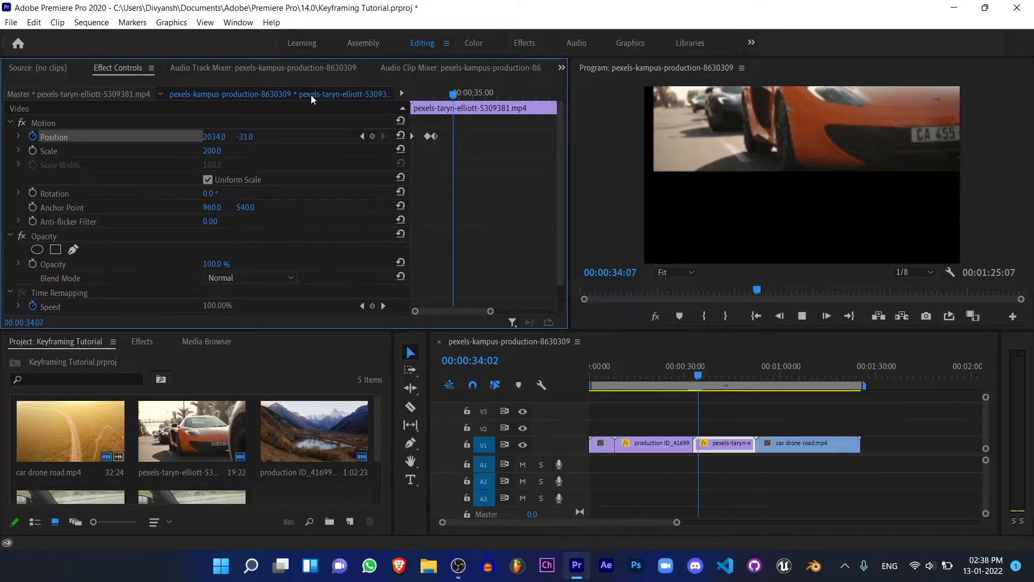
{"action": "key", "text": "space"}
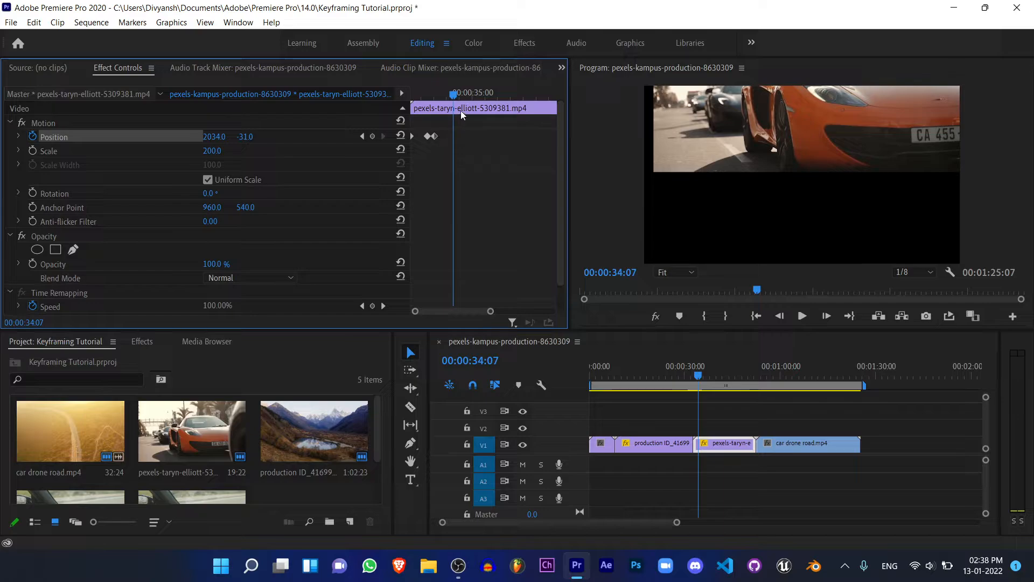
- Move the last Position keyframe later and replay the slower vertical movement from the clip's start
{"action": "left_click_drag", "start_coordinate": [435, 136], "coordinate": [447, 136]}
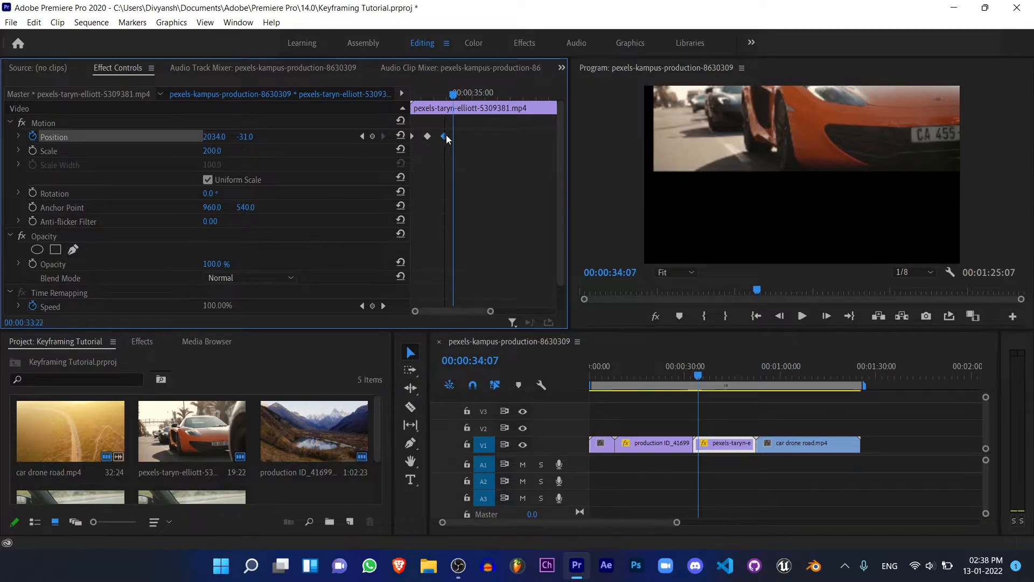
{"action": "left_click_drag", "start_coordinate": [453, 93], "coordinate": [380, 93]}
{"action": "key", "text": "space"}
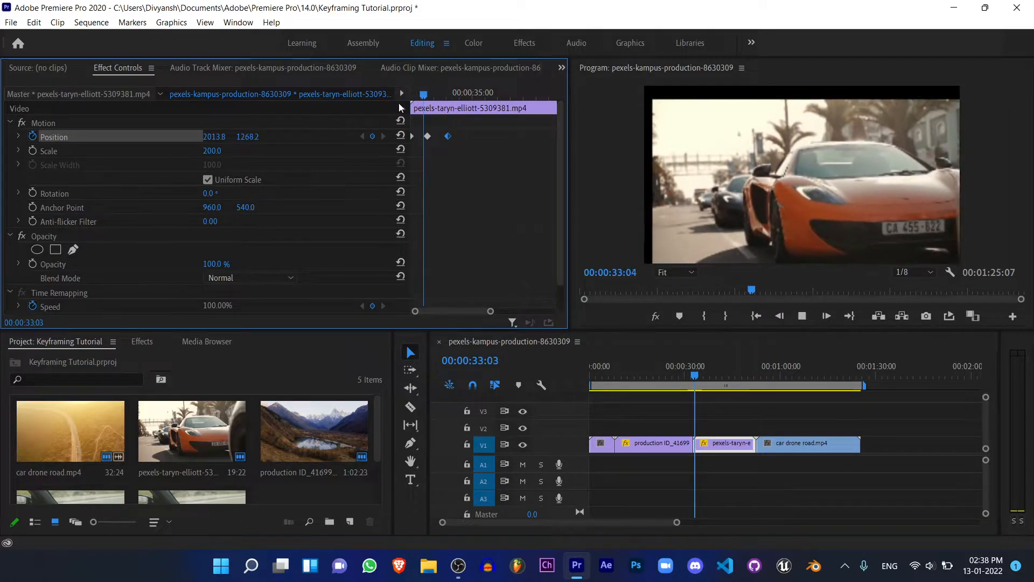
- Return to the clip's start and turn off Position keyframing, discarding all its keyframes
{"action": "left_click_drag", "start_coordinate": [461, 94], "coordinate": [192, 167]}
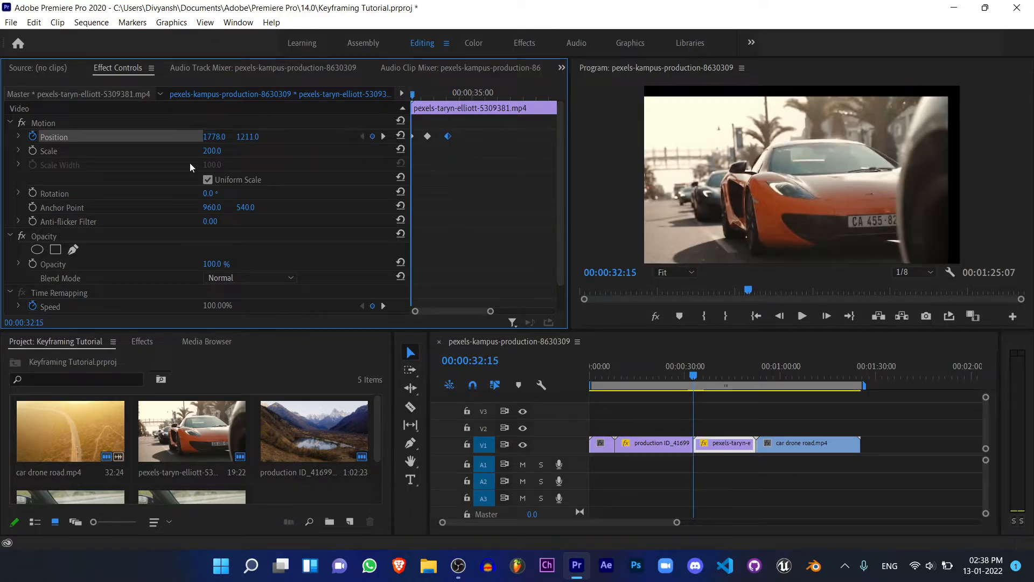
{"action": "left_click", "coordinate": [34, 137]}
{"action": "left_click", "coordinate": [576, 299]}
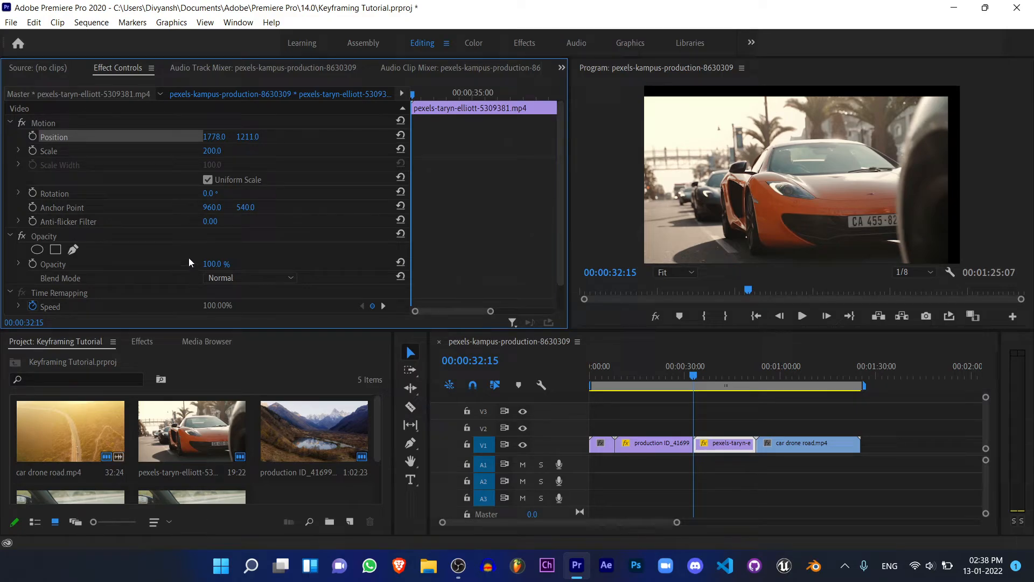
- Reset the car clip's Position to its default and enable Opacity keyframing at 100% at the clip's start
{"action": "left_click", "coordinate": [401, 135]}
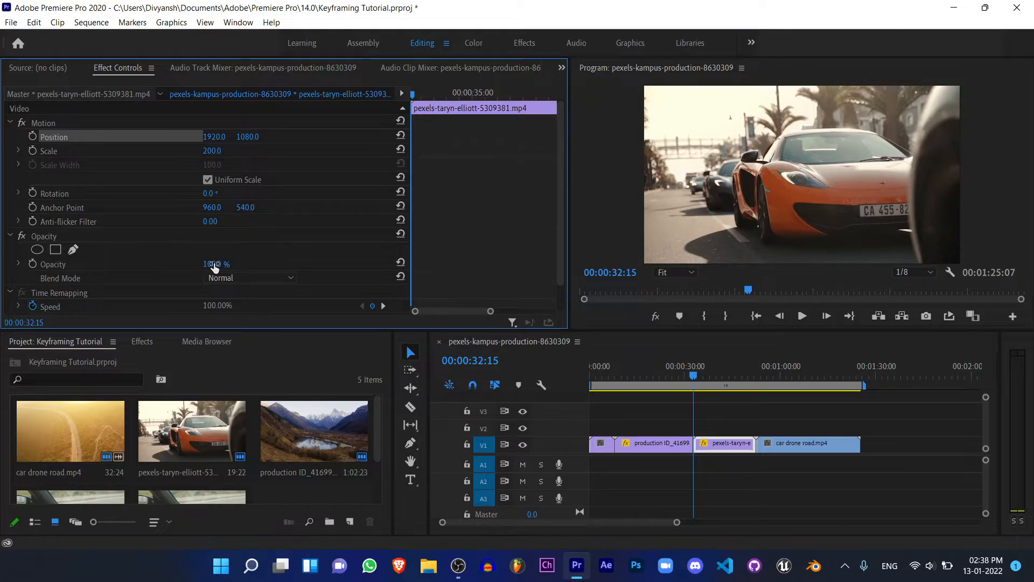
{"action": "mouse_move", "coordinate": [214, 266]}
{"action": "left_mouse_down"}
{"action": "mouse_move", "coordinate": [108, 266]}
{"action": "mouse_move", "coordinate": [215, 266]}
{"action": "left_mouse_up"}
{"action": "left_click", "coordinate": [32, 264]}
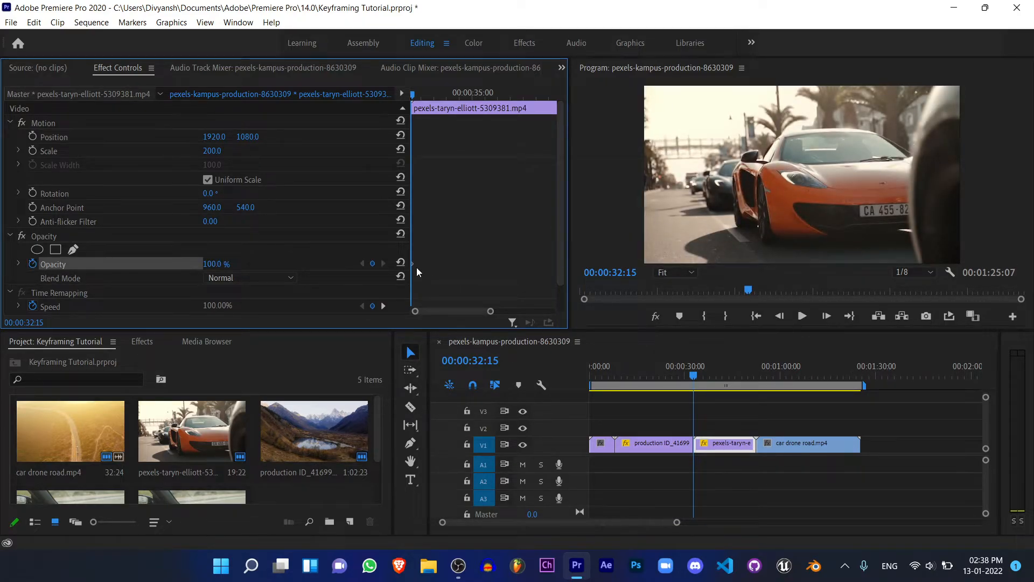
- Keyframe the clip's Opacity to 15% at 00:00:33:11
{"action": "left_click_drag", "start_coordinate": [422, 92], "coordinate": [431, 90]}
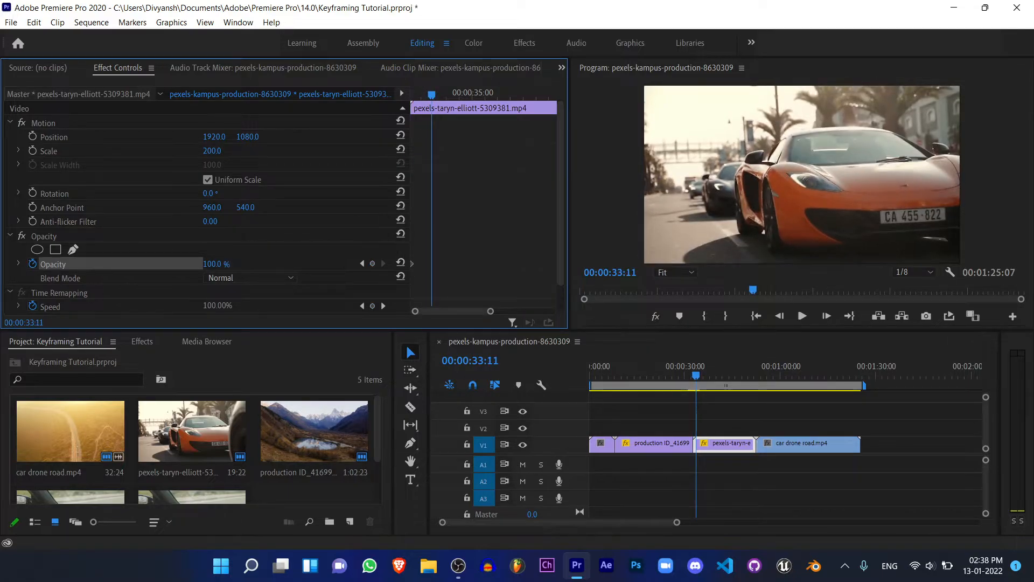
{"action": "left_click", "coordinate": [216, 263]}
{"action": "type", "text": "15"}
{"action": "key", "text": "Return"}
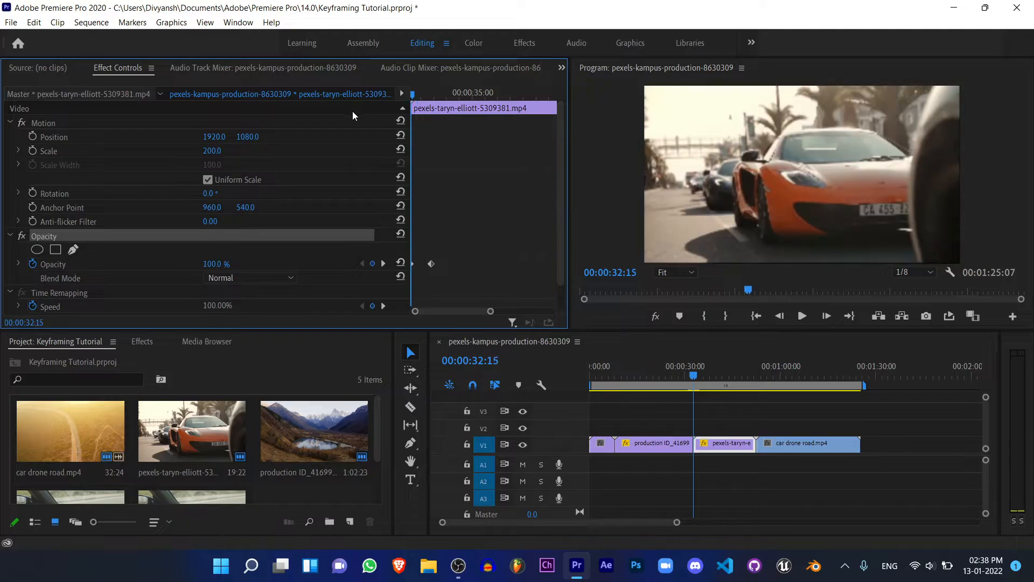
- Preview the fade from the clip's start, and replay it with the second Opacity keyframe moved much later
{"action": "key", "text": "space"}
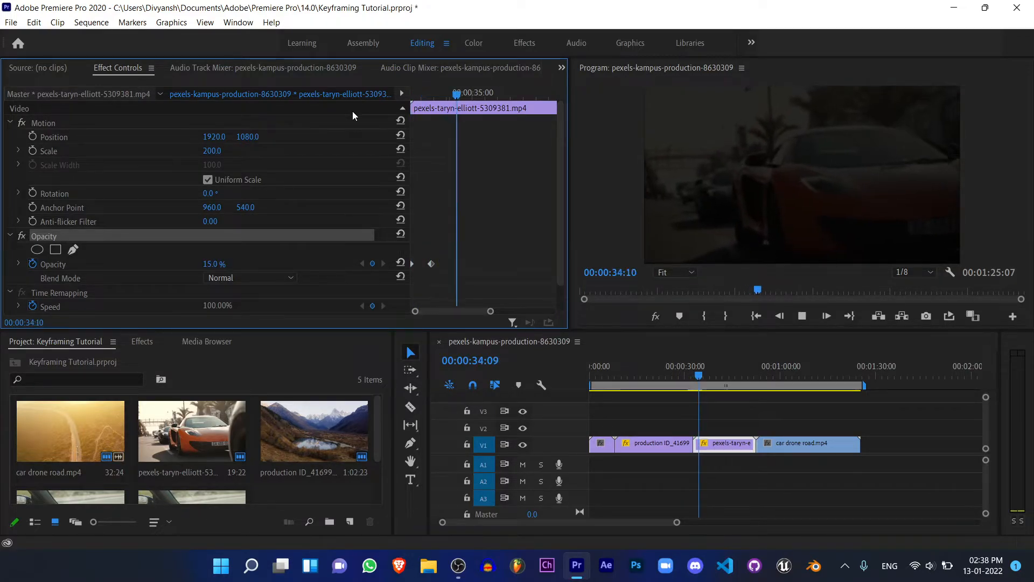
{"action": "key", "text": "space"}
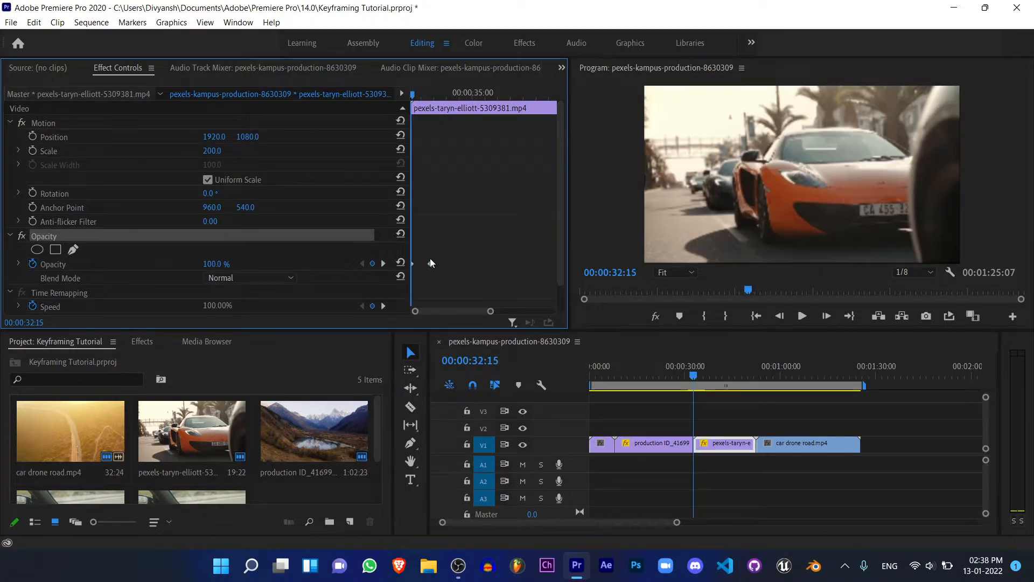
{"action": "key", "text": "space"}
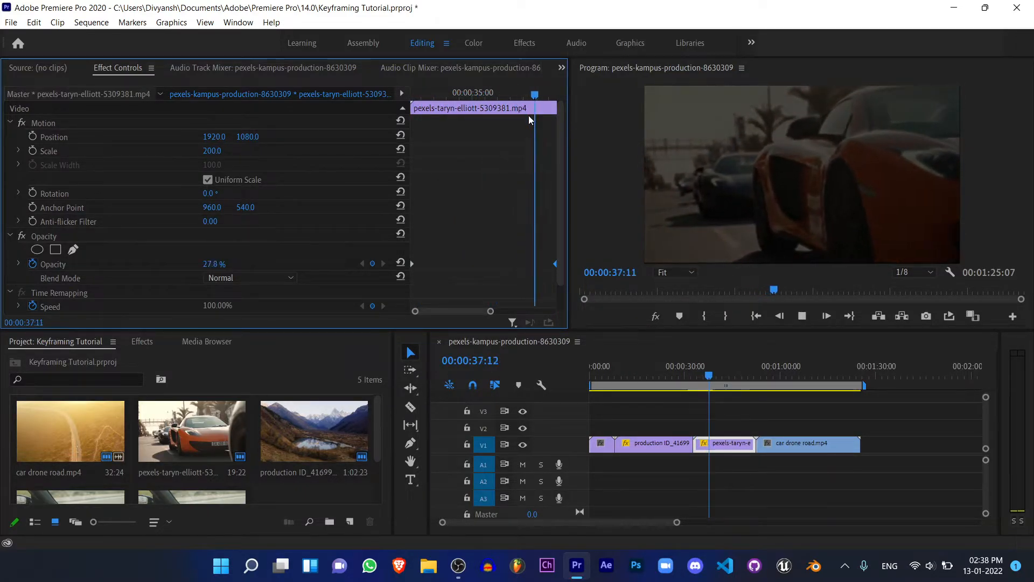
{"action": "key", "text": "space"}
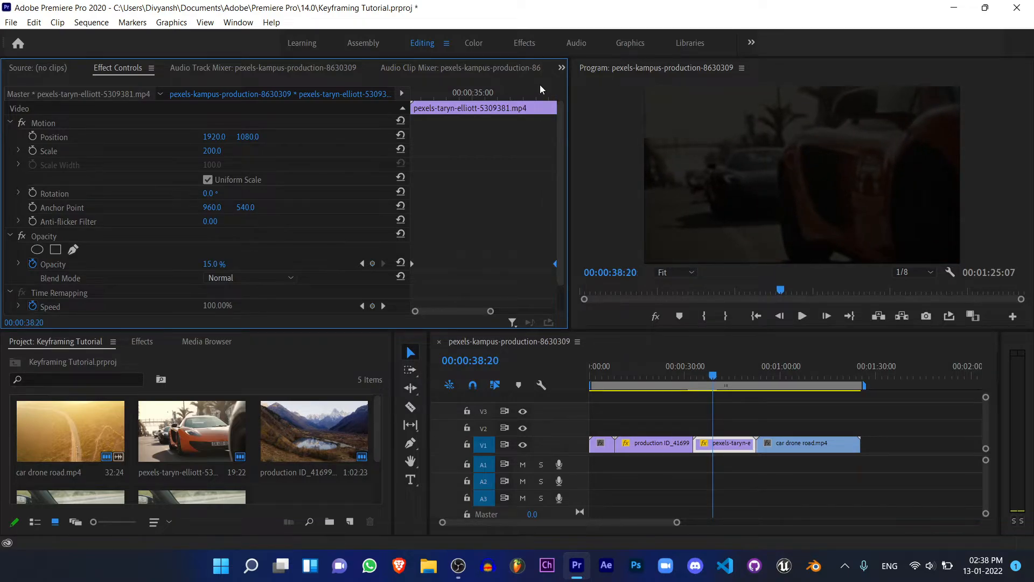
- Return to the clip's start and turn off Opacity keyframing, discarding all its keyframes
{"action": "key", "text": "Up"}
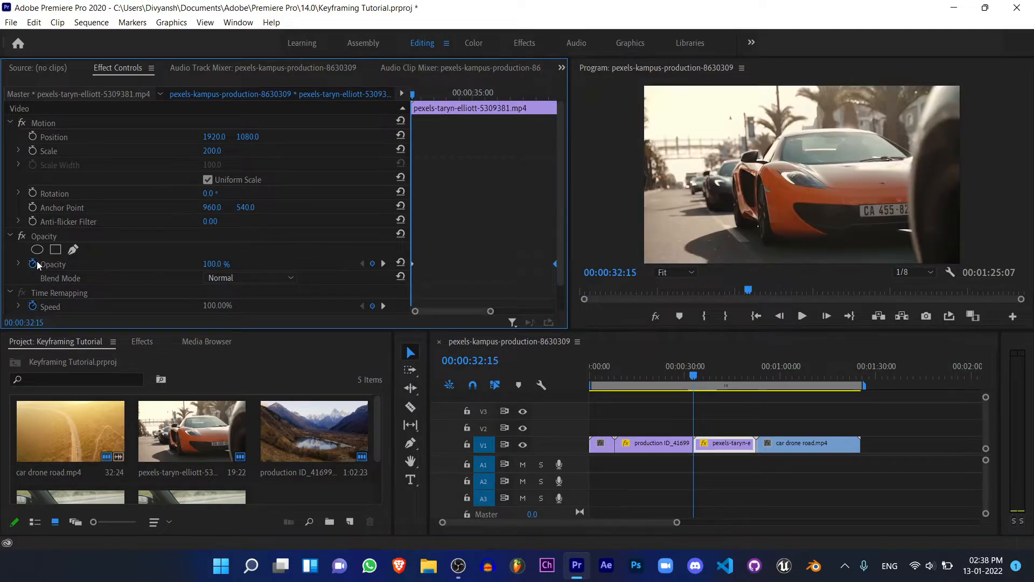
{"action": "left_click", "coordinate": [37, 264]}
{"action": "left_click", "coordinate": [559, 296]}
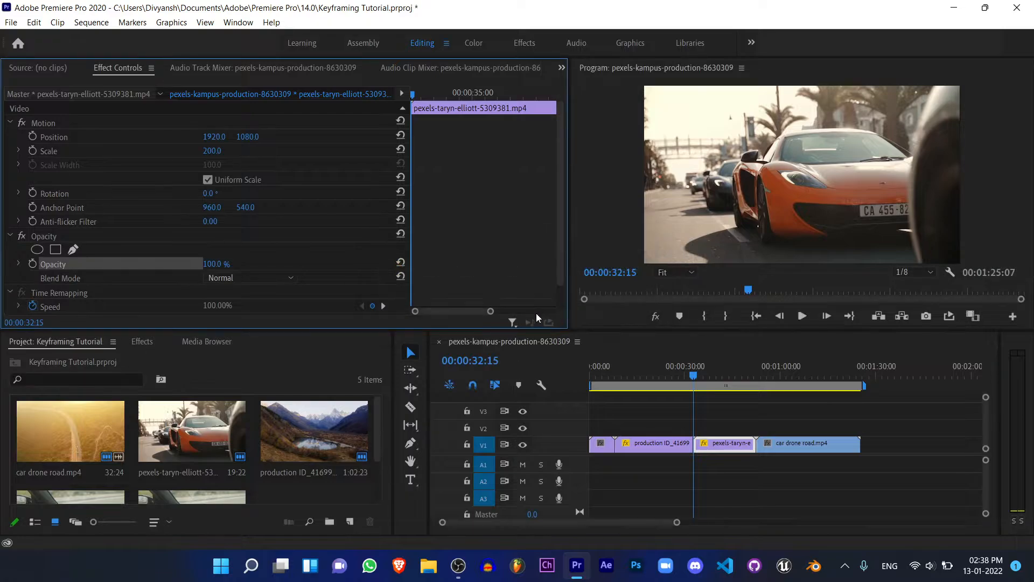
- Show the effects library and select the first clip with the playhead at the sequence start
{"action": "left_click_drag", "start_coordinate": [150, 330], "coordinate": [150, 331]}
{"action": "left_click", "coordinate": [149, 341]}
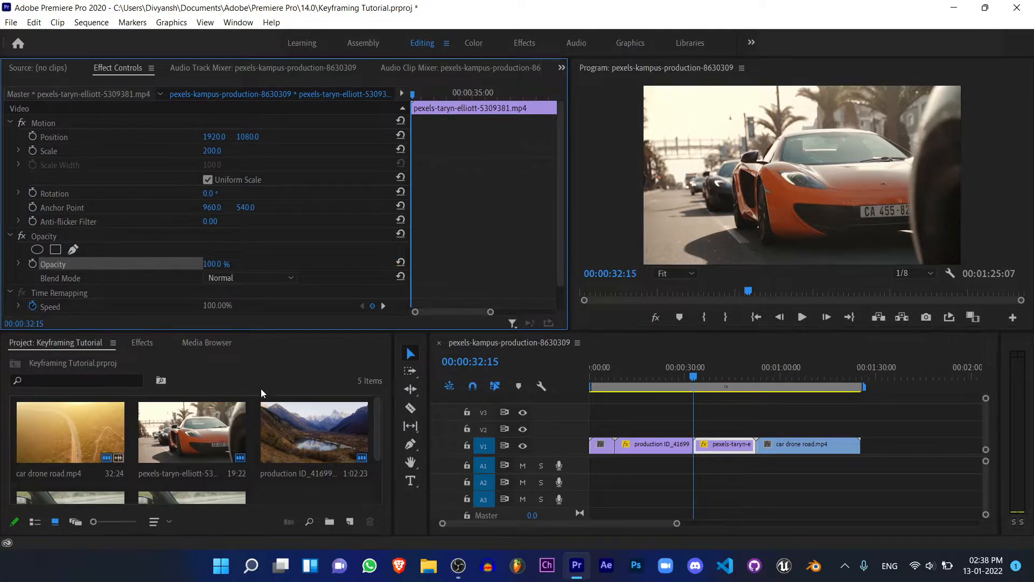
{"action": "left_click_drag", "start_coordinate": [668, 377], "coordinate": [536, 377]}
{"action": "left_click", "coordinate": [603, 445]}
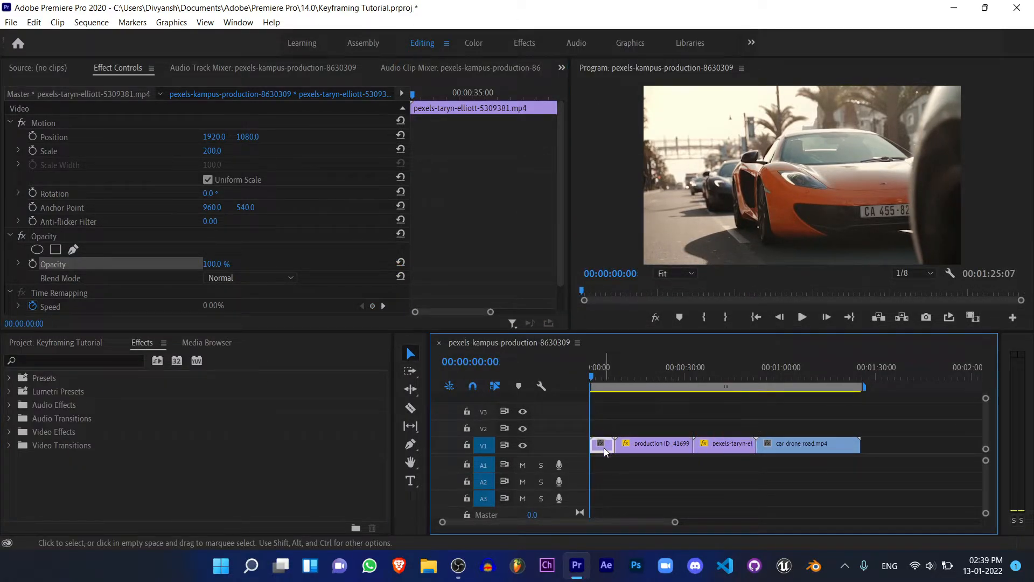
- Search the effects for "gaussian" and apply Gaussian Blur to the first clip in the sequence
{"action": "left_click", "coordinate": [76, 360]}
{"action": "type", "text": "g"}
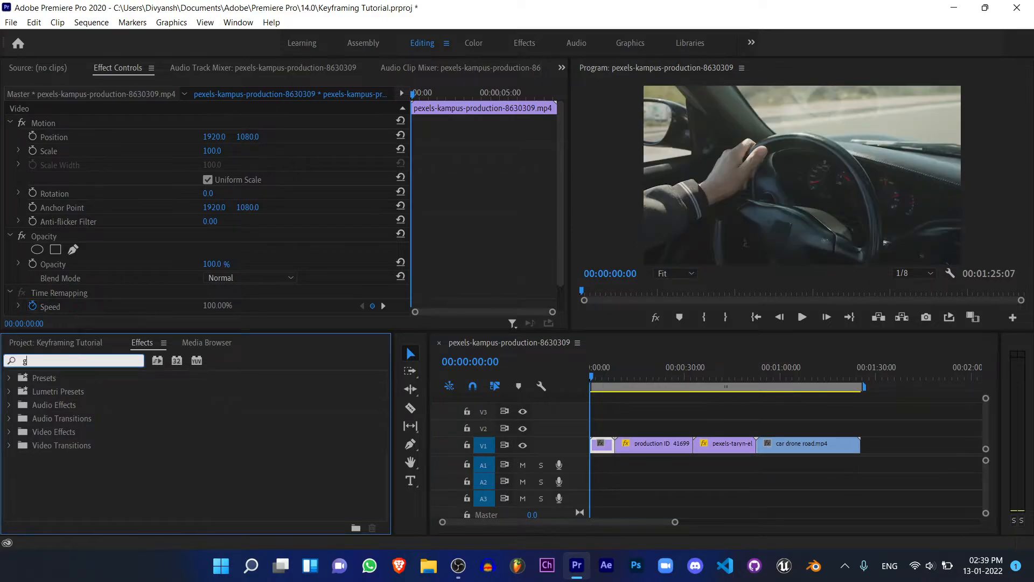
{"action": "type", "text": "aussian"}
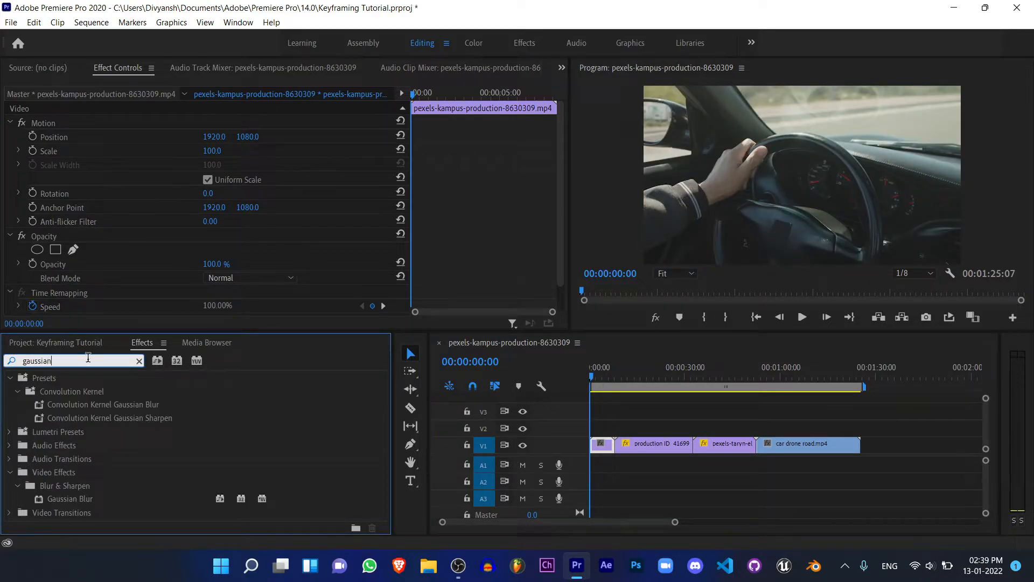
{"action": "left_click", "coordinate": [69, 500]}
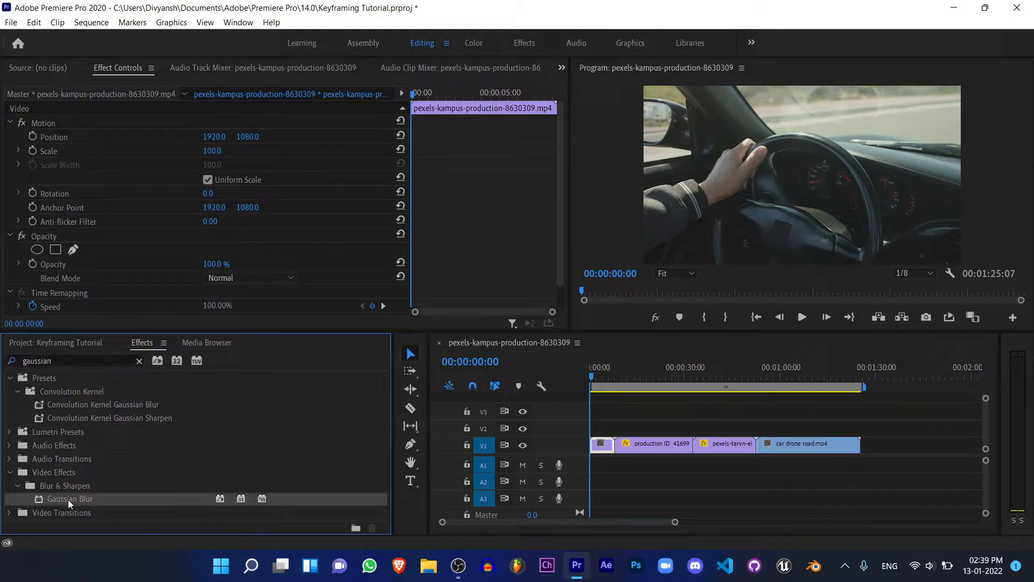
{"action": "left_click_drag", "start_coordinate": [602, 445], "coordinate": [602, 445]}
{"action": "left_click_drag", "start_coordinate": [350, 500], "coordinate": [603, 446]}
- Remove the duplicate Gaussian Blur from the first clip, keeping a single instance
{"action": "left_click_drag", "start_coordinate": [561, 194], "coordinate": [558, 312]}
{"action": "left_click", "coordinate": [109, 154]}
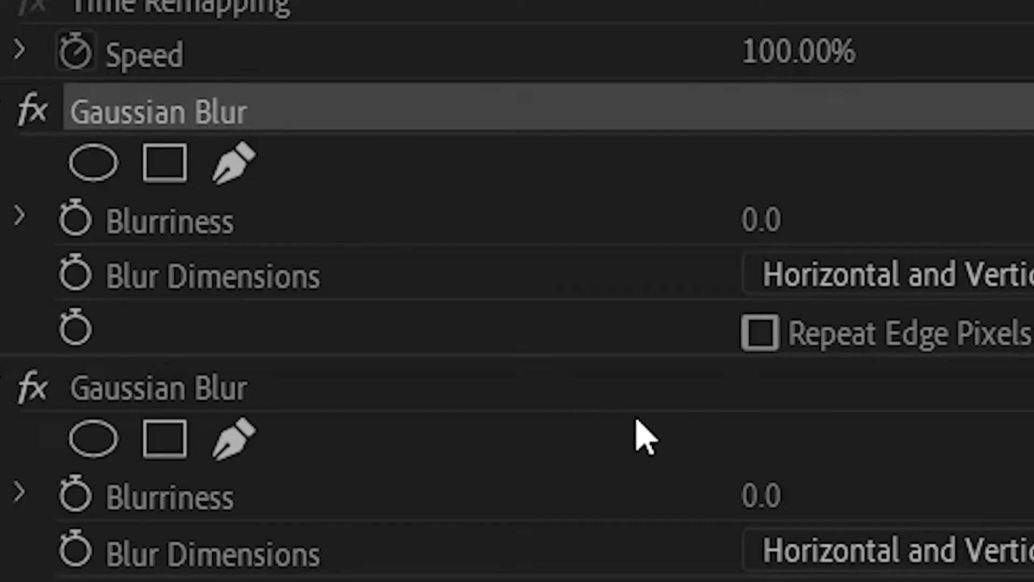
{"action": "key", "text": "Delete"}
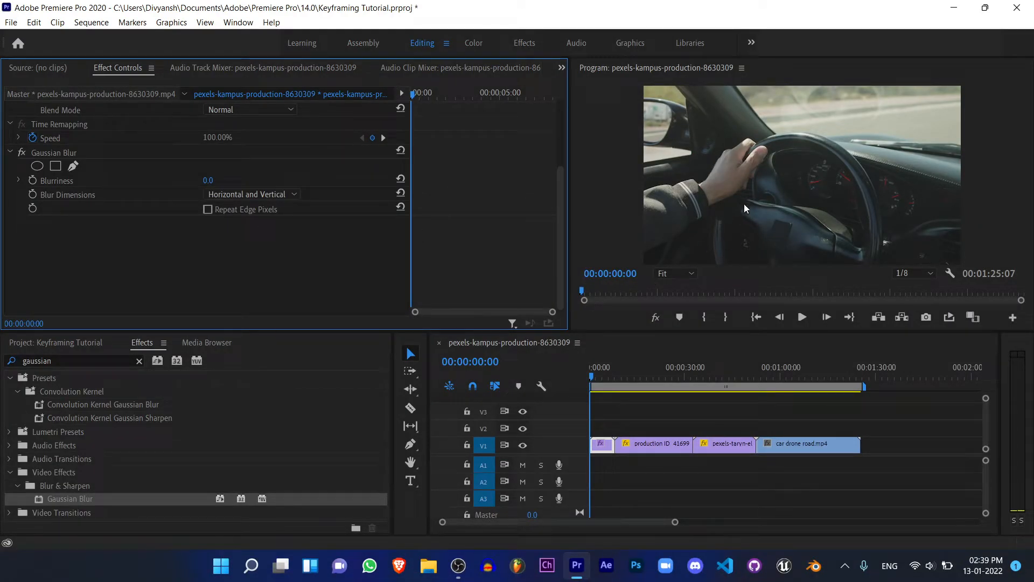
- Set the Gaussian Blur's Blurriness to 200 and enable Repeat Edge Pixels
{"action": "left_click", "coordinate": [210, 182]}
{"action": "left_click", "coordinate": [266, 164]}
{"action": "left_click", "coordinate": [211, 180]}
{"action": "type", "text": "15"}
{"action": "key", "text": "Return"}
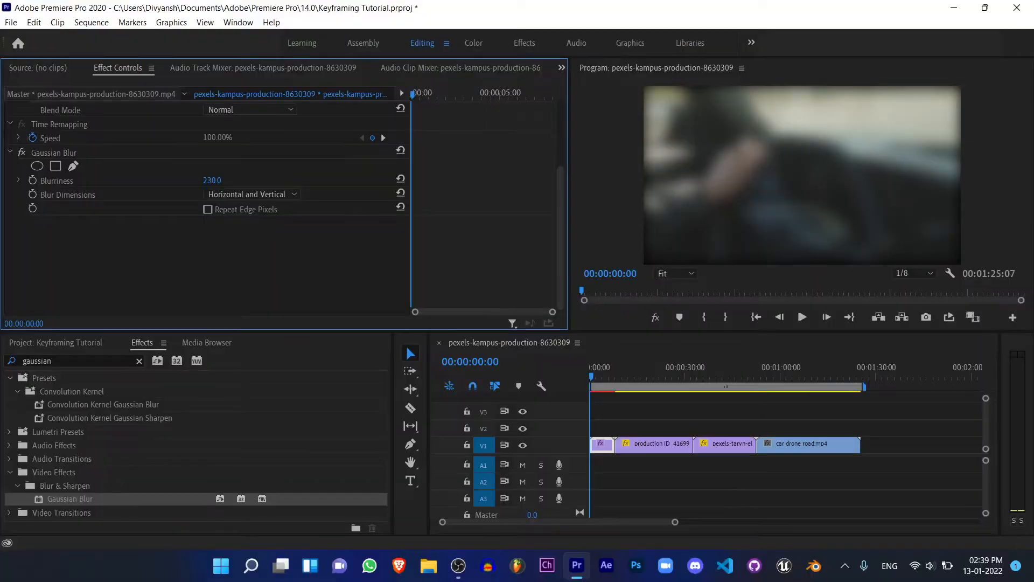
{"action": "left_click_drag", "start_coordinate": [213, 181], "coordinate": [221, 182]}
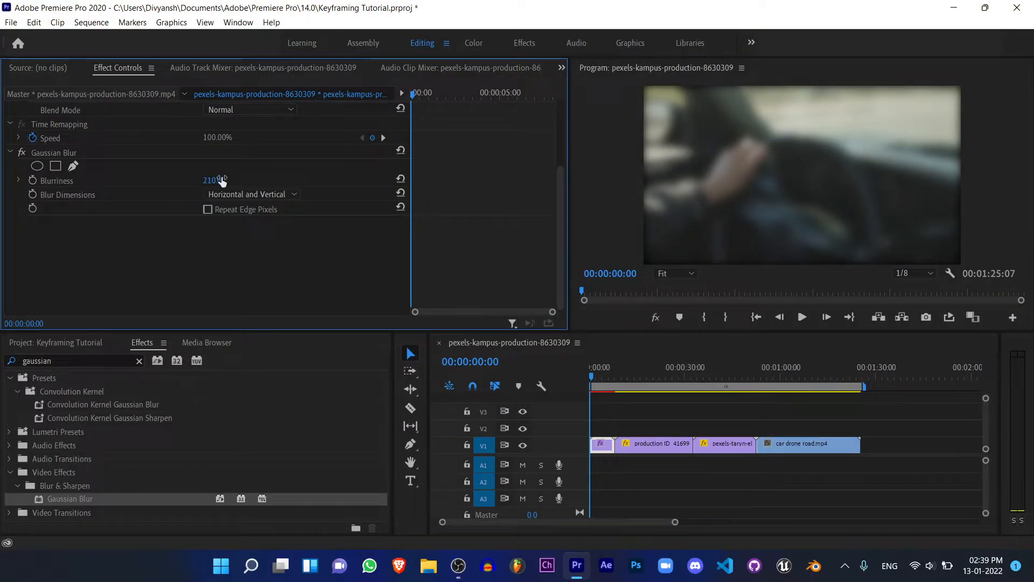
{"action": "left_click", "coordinate": [212, 180]}
{"action": "type", "text": "200"}
{"action": "key", "text": "Return"}
{"action": "left_click", "coordinate": [218, 210]}
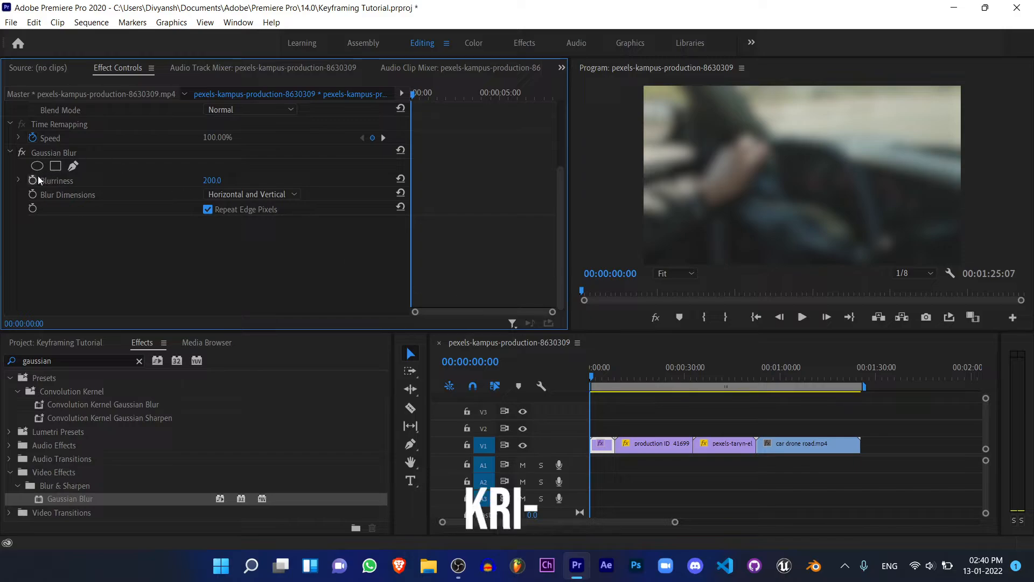
- Enable keyframing for the Gaussian Blur's Blurriness at the clip's start, 00:00:00:00
{"action": "mouse_move", "coordinate": [592, 377]}
{"action": "left_mouse_down"}
{"action": "mouse_move", "coordinate": [609, 379]}
{"action": "mouse_move", "coordinate": [583, 386]}
{"action": "left_mouse_up"}
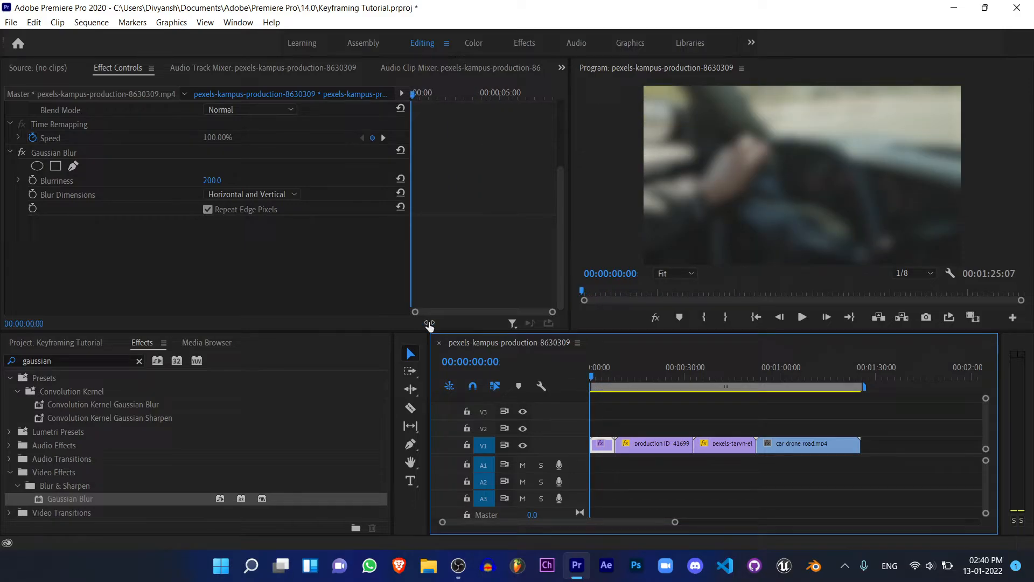
{"action": "left_click", "coordinate": [33, 180]}
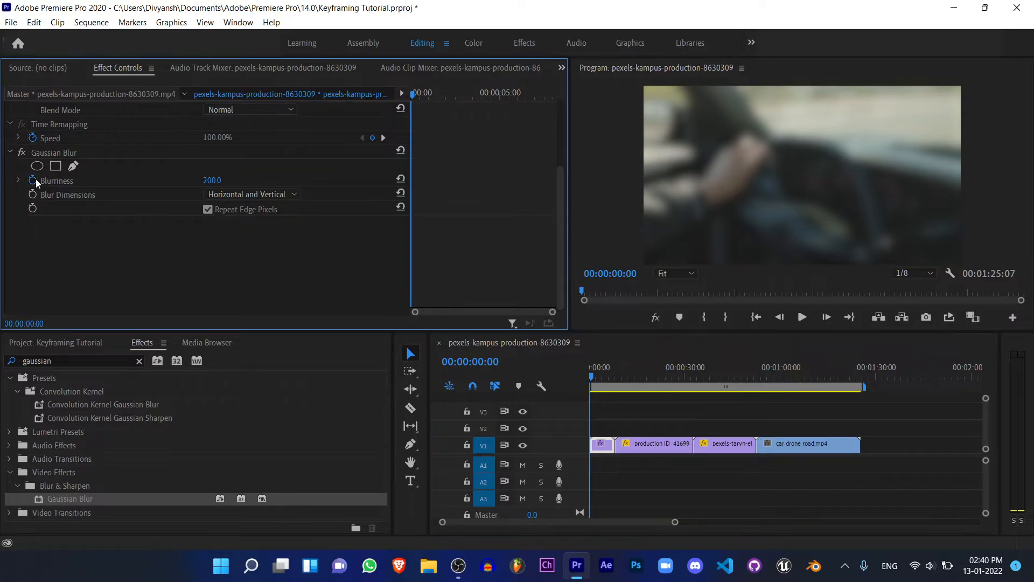
{"action": "mouse_move", "coordinate": [553, 312]}
{"action": "left_mouse_down"}
{"action": "mouse_move", "coordinate": [508, 315]}
{"action": "mouse_move", "coordinate": [534, 311]}
{"action": "left_mouse_up"}
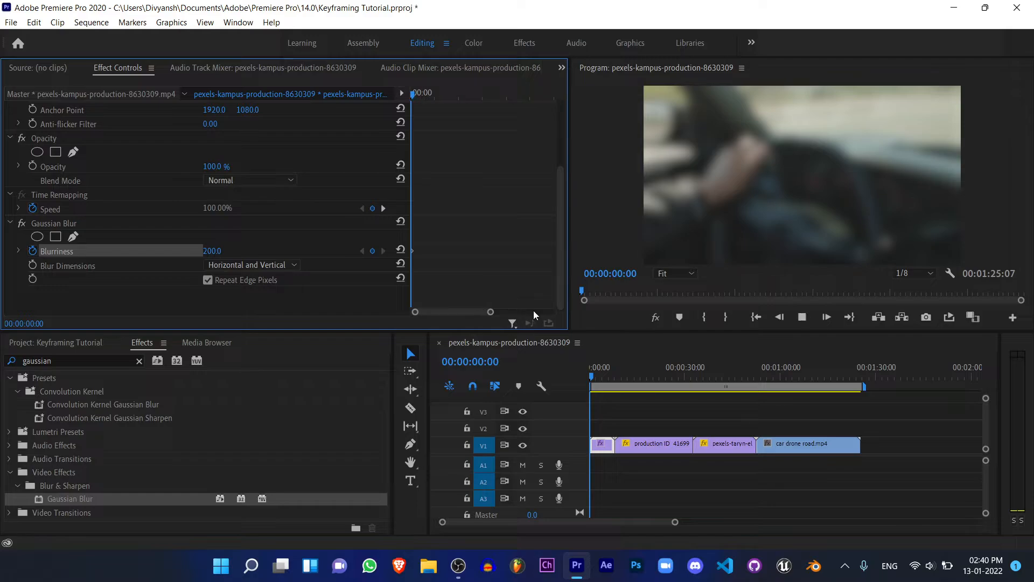
- Keyframe the Blurriness to 0 at 00:00:01:08 and return the playhead to the clip's start
{"action": "key", "text": "space"}
{"action": "key", "text": "space"}
{"action": "key", "text": "space"}
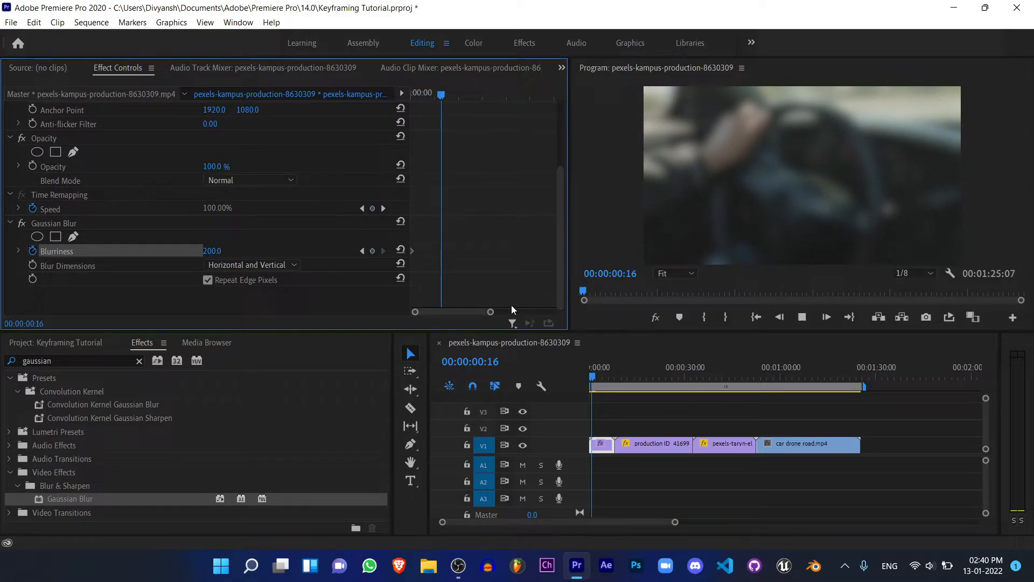
{"action": "key", "text": "space"}
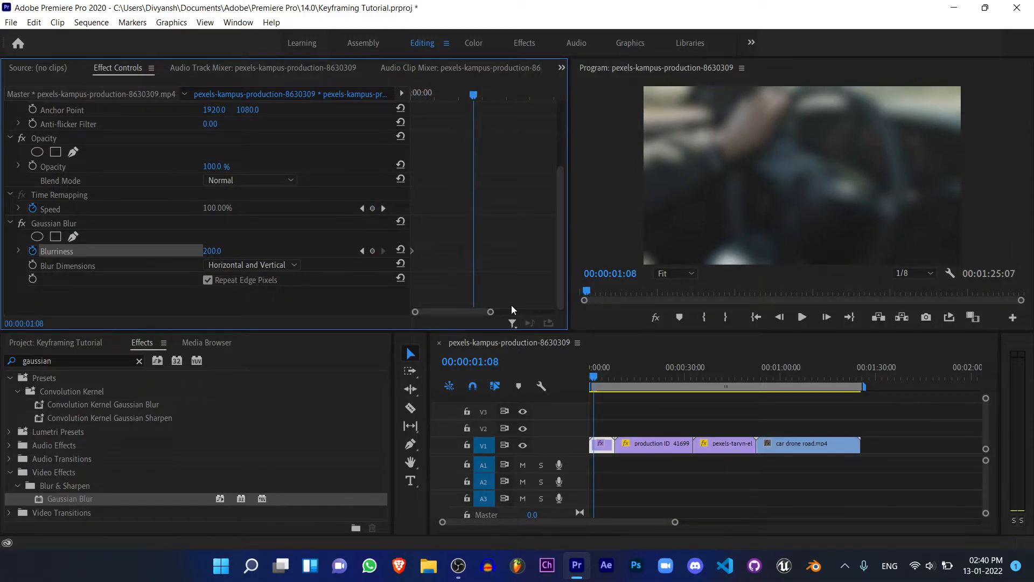
{"action": "left_click", "coordinate": [215, 251]}
{"action": "left_click", "coordinate": [283, 219]}
{"action": "left_click", "coordinate": [220, 251]}
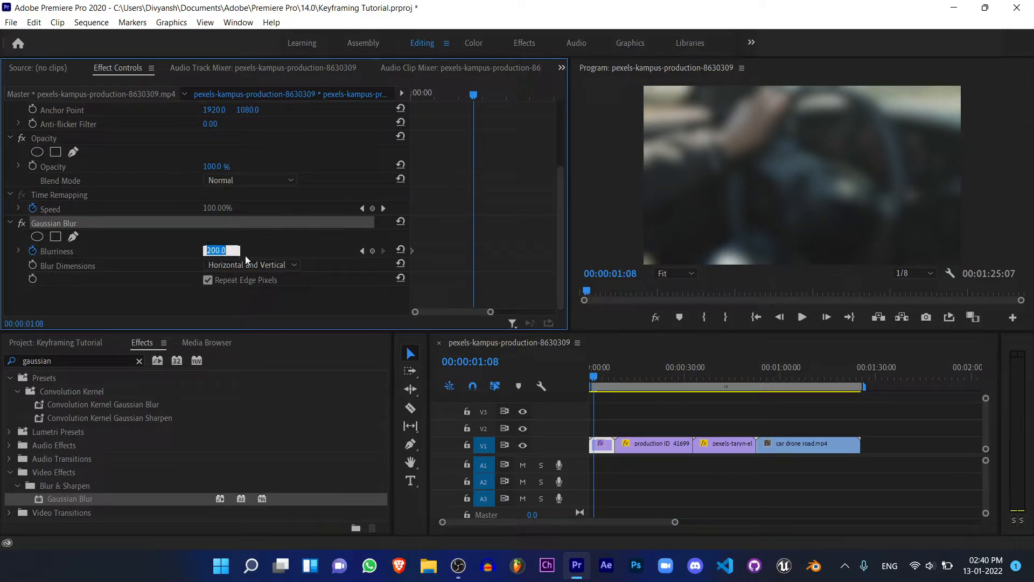
{"action": "type", "text": "0"}
{"action": "key", "text": "Return"}
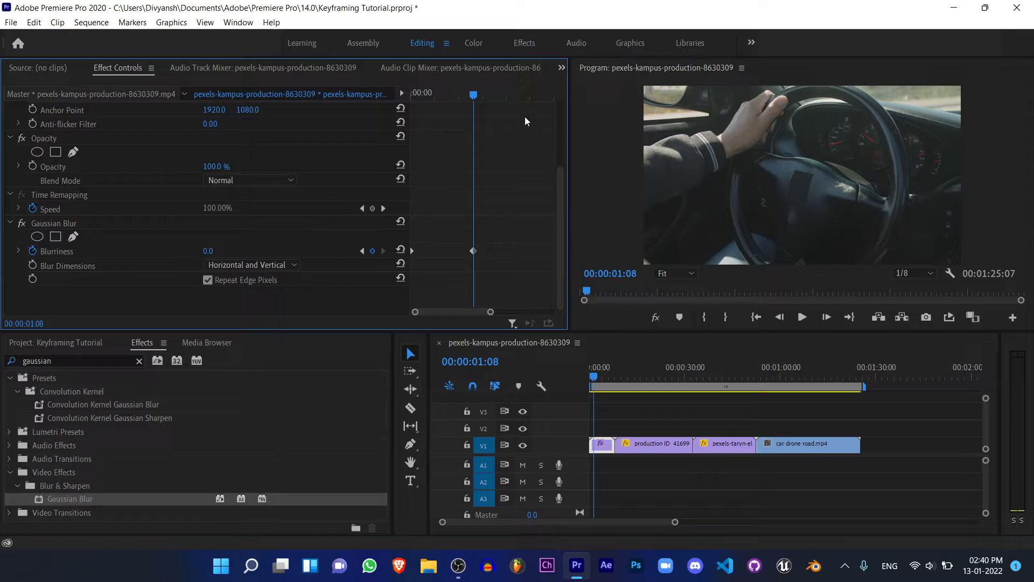
{"action": "left_click_drag", "start_coordinate": [474, 95], "coordinate": [381, 135]}
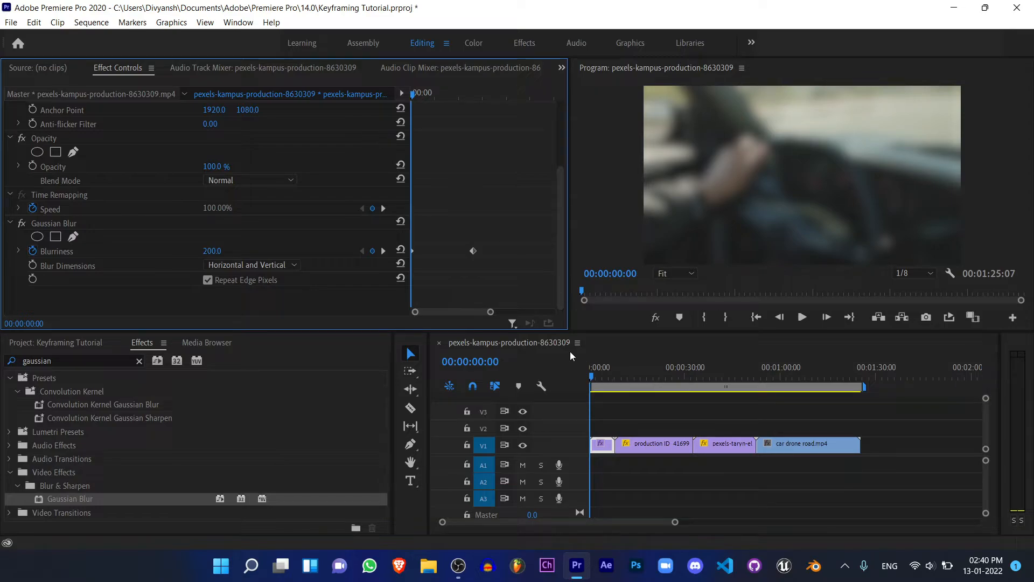
- Clear the effects search and expand the Video Transitions folder
{"action": "left_click", "coordinate": [141, 362]}
{"action": "left_click", "coordinate": [140, 361]}
{"action": "left_click", "coordinate": [10, 445]}
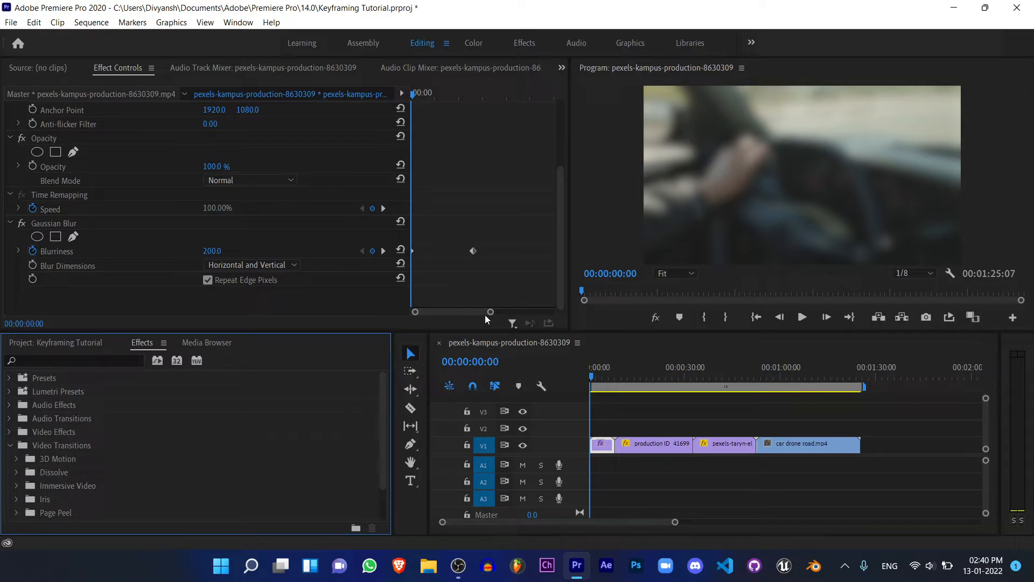
- Preview the blur clearing from the clip's start and return the playhead to 00:00:00:00
{"action": "left_click_drag", "start_coordinate": [490, 311], "coordinate": [531, 315]}
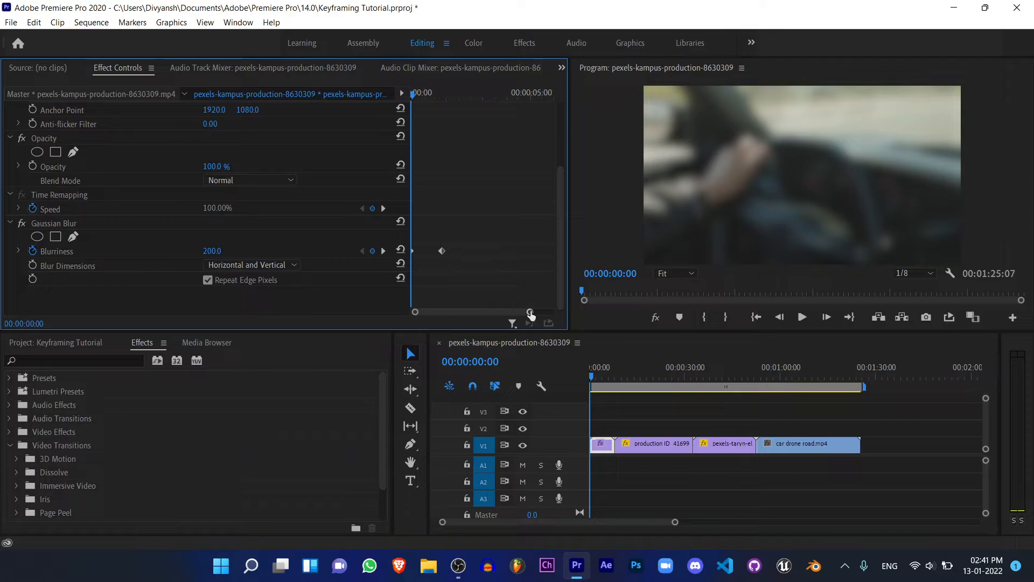
{"action": "key", "text": "space"}
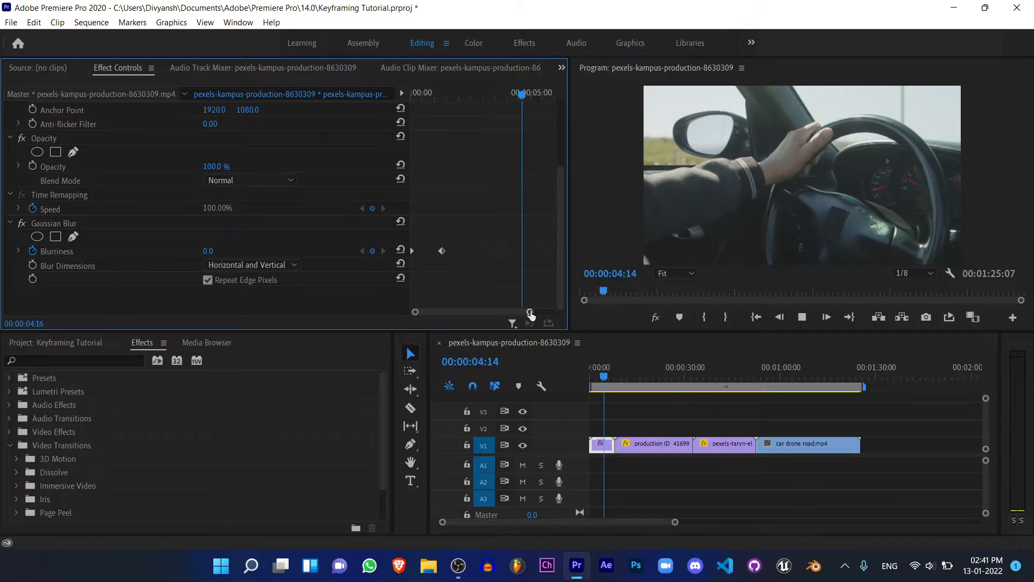
{"action": "key", "text": "space"}
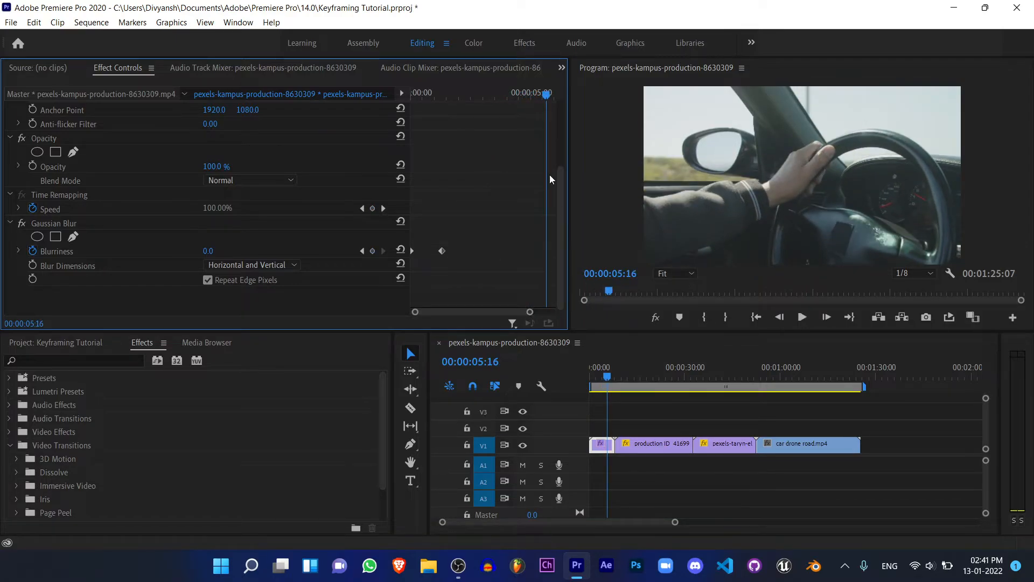
{"action": "left_click_drag", "start_coordinate": [526, 96], "coordinate": [319, 202]}
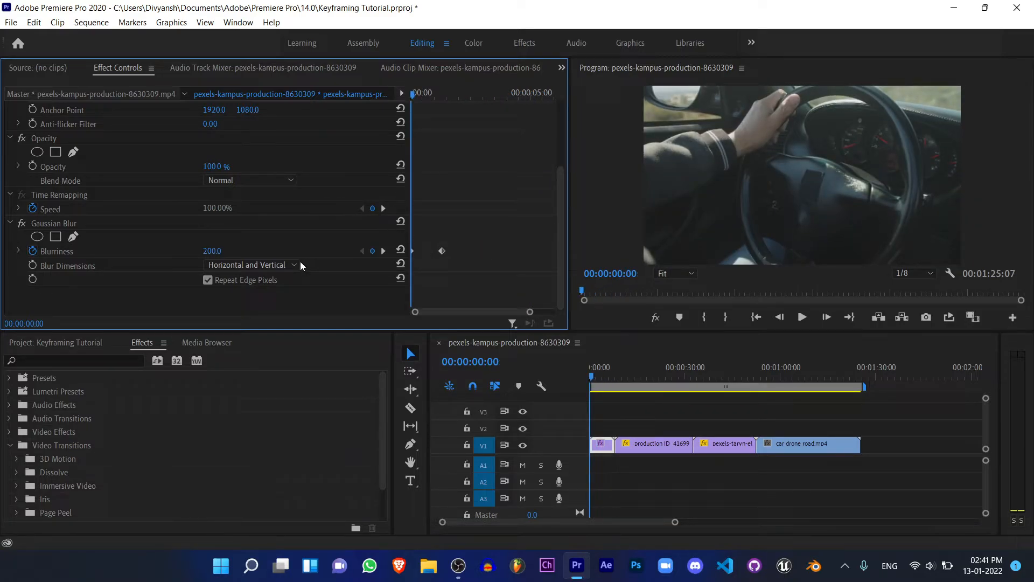
{"action": "left_click", "coordinate": [9, 445]}
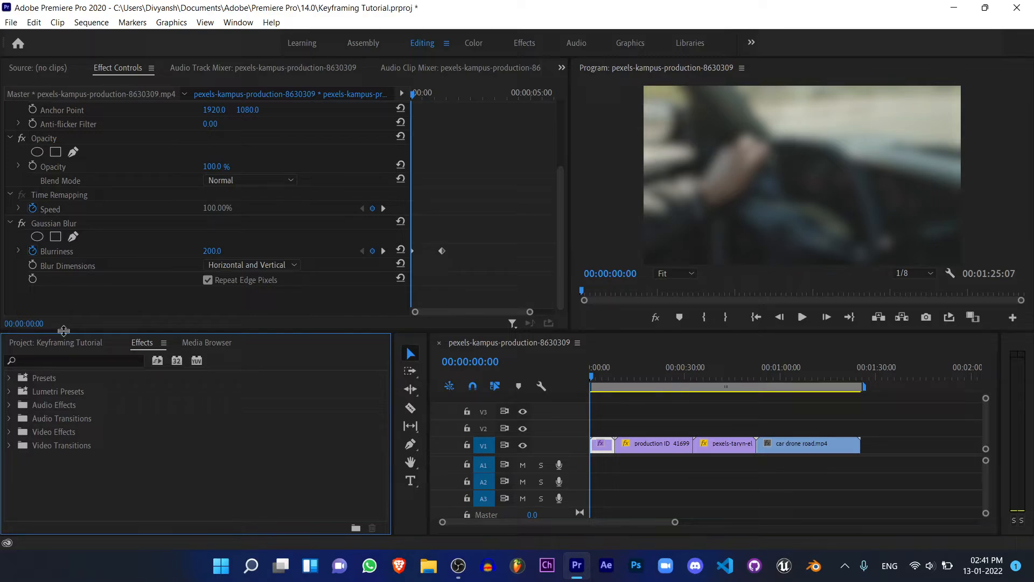
{"action": "left_click", "coordinate": [9, 445]}
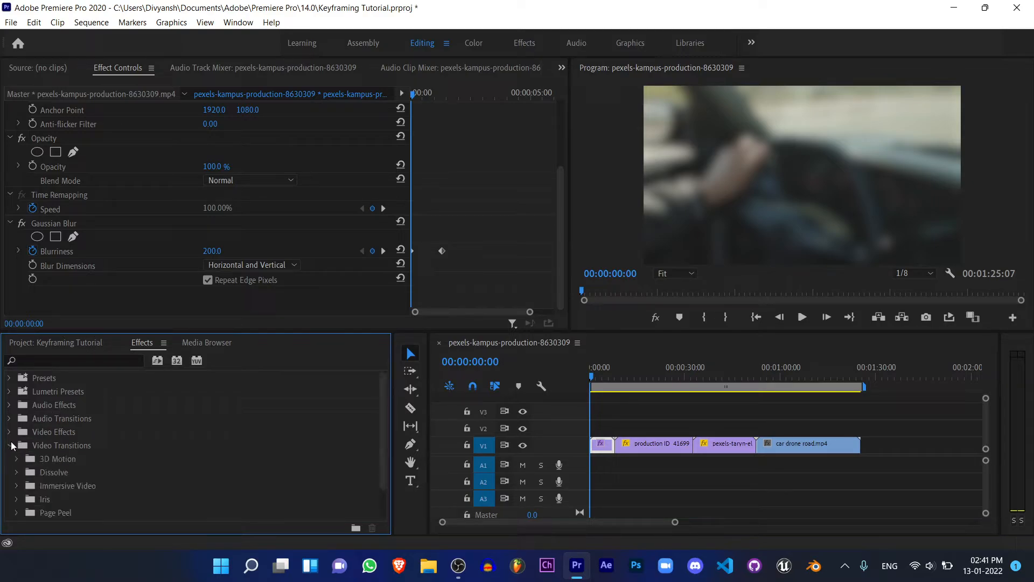
- Apply the Black & White effect from Video Effects > Image Control to the production ID_4169986 clip and inspect its controls
{"action": "left_click", "coordinate": [9, 445]}
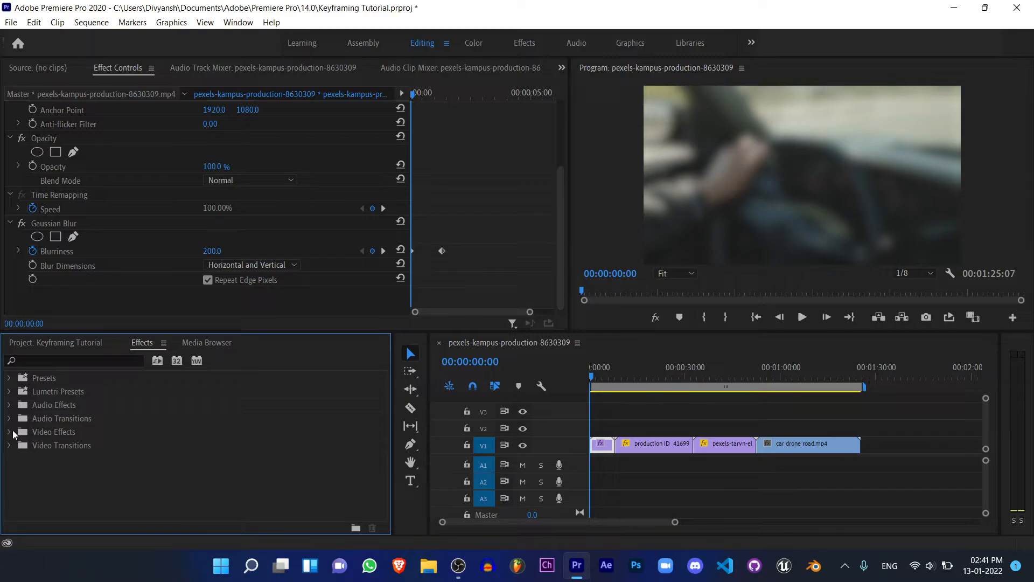
{"action": "left_click", "coordinate": [10, 432]}
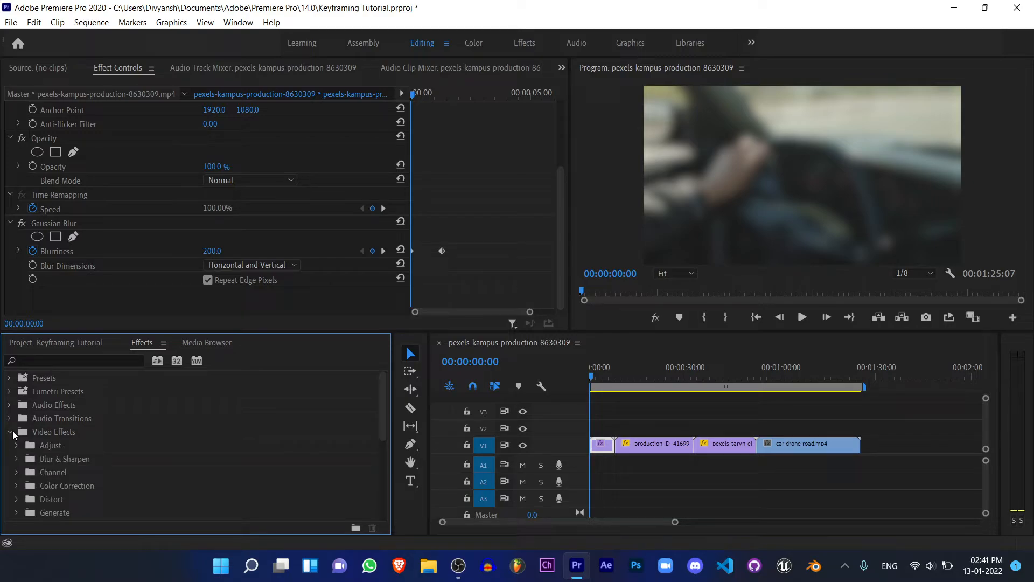
{"action": "scroll", "coordinate": [50, 444], "scroll_direction": "down", "scroll_amount": 2}
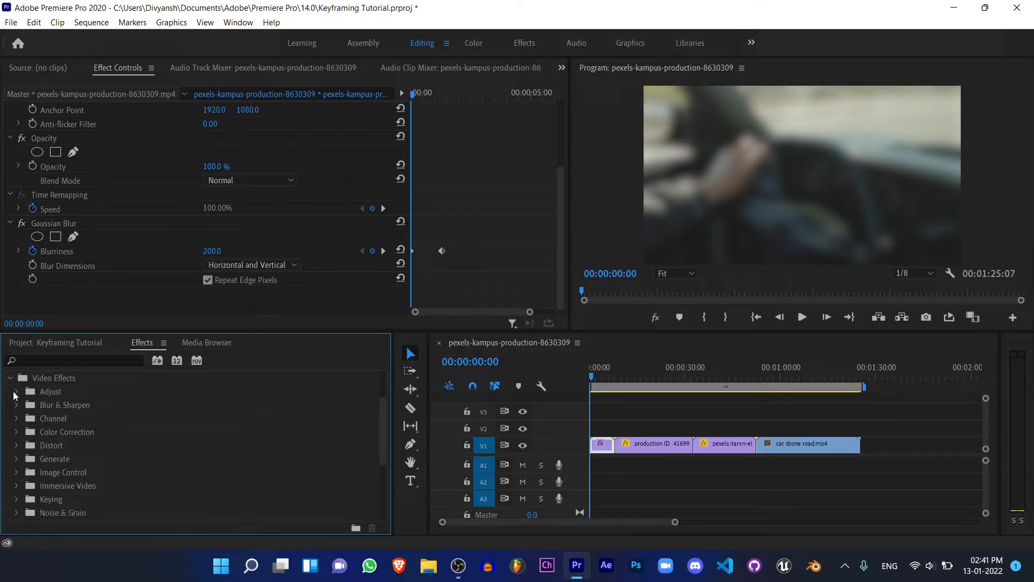
{"action": "left_click", "coordinate": [15, 473]}
{"action": "left_click_drag", "start_coordinate": [70, 486], "coordinate": [622, 375]}
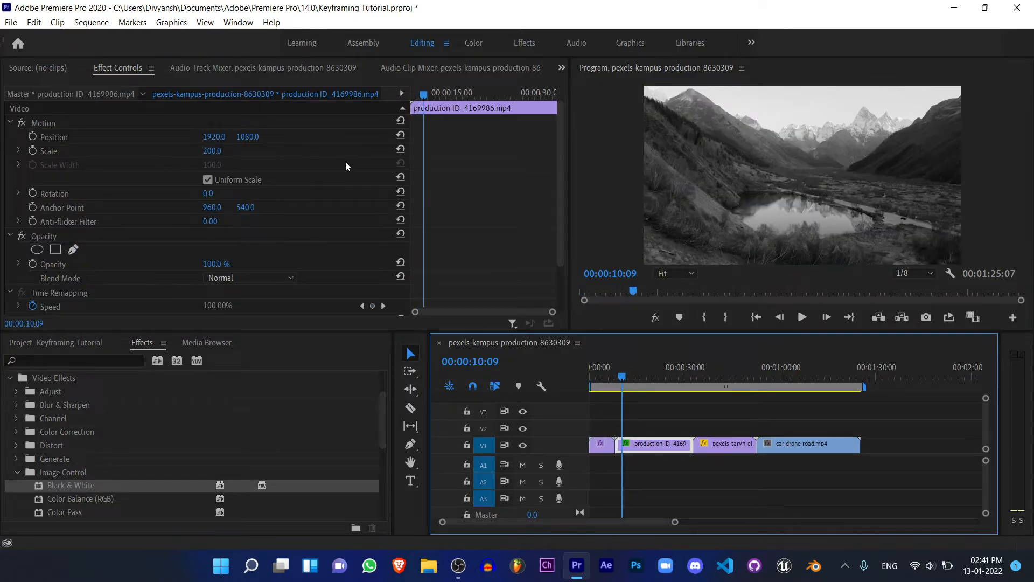
{"action": "scroll", "coordinate": [335, 186], "scroll_direction": "down", "scroll_amount": 2}
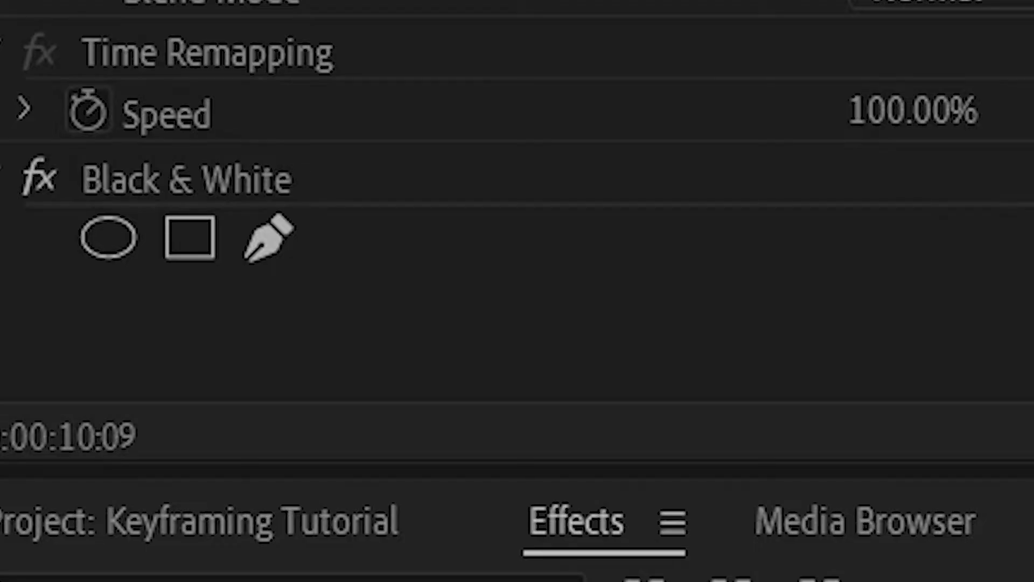
{"action": "left_click", "coordinate": [360, 286]}
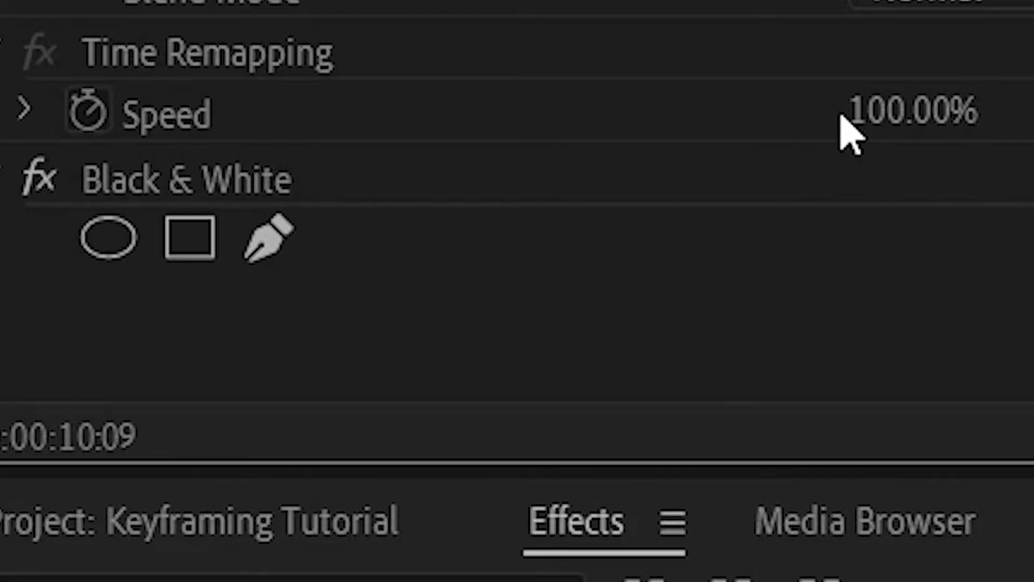
{"action": "left_click", "coordinate": [192, 253]}
{"action": "left_click", "coordinate": [670, 186]}
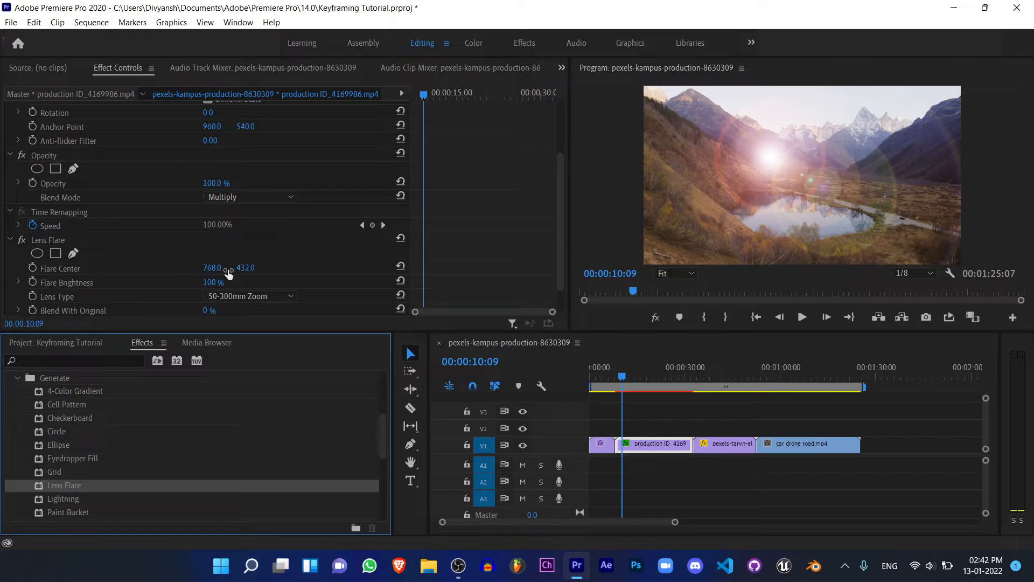
- Try keyframing the Lens Flare's Flare Center from 835, 432 at the clip's start to a point further right at 00:00:10:09
{"action": "left_click_drag", "start_coordinate": [218, 267], "coordinate": [80, 269]}
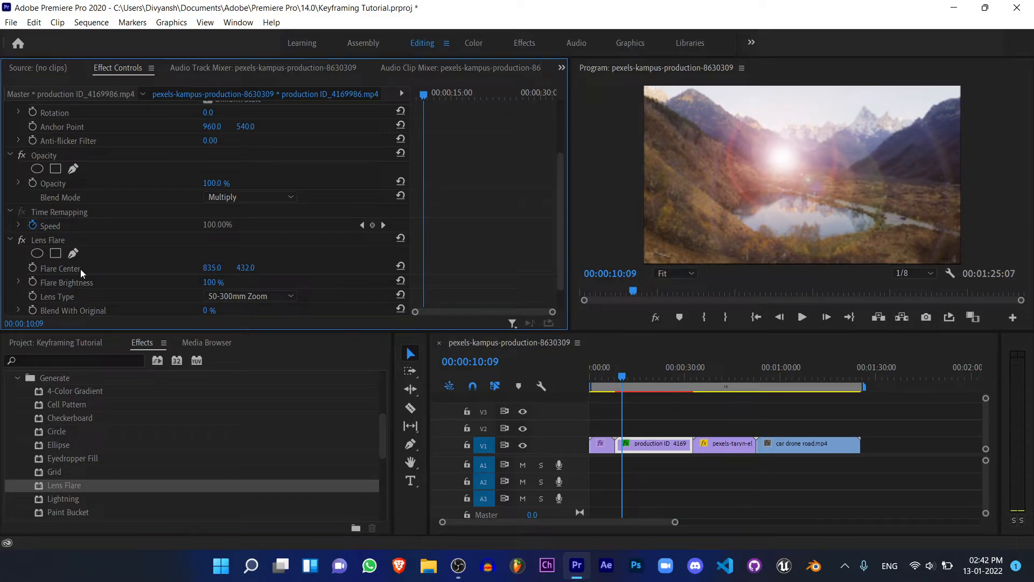
{"action": "left_click", "coordinate": [32, 268]}
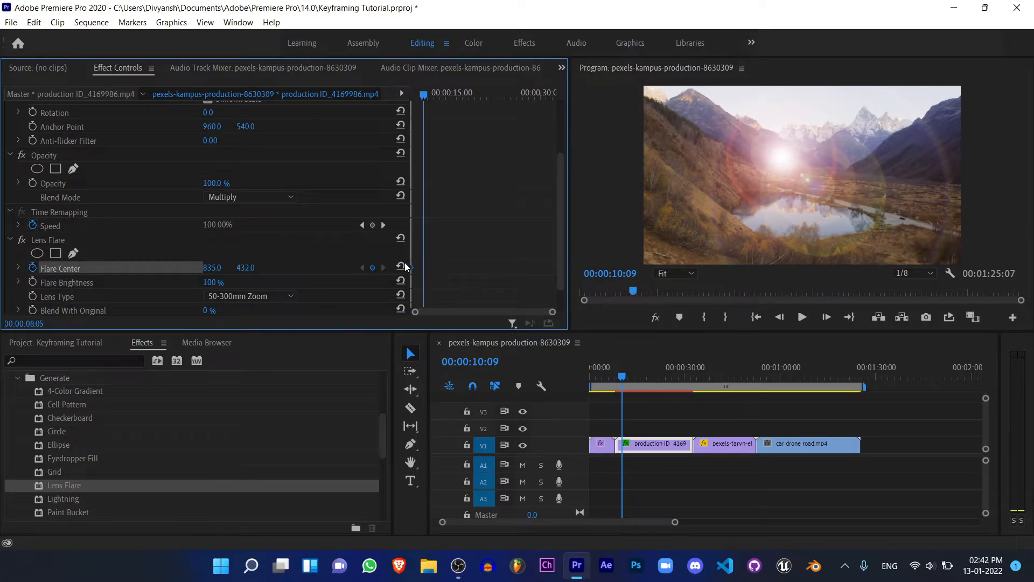
{"action": "left_click_drag", "start_coordinate": [216, 268], "coordinate": [626, 280]}
{"action": "left_click_drag", "start_coordinate": [423, 94], "coordinate": [340, 100]}
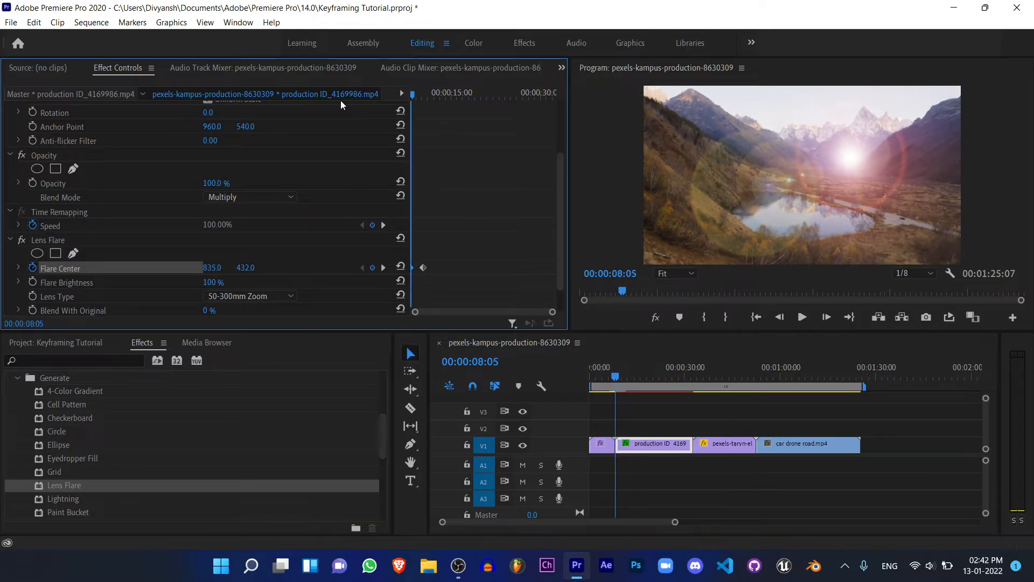
- Set the Lens Flare's Flare Center to 1681, 79 and enable its keyframing at 00:00:08:05
{"action": "scroll", "coordinate": [209, 257], "scroll_direction": "down", "scroll_amount": 1}
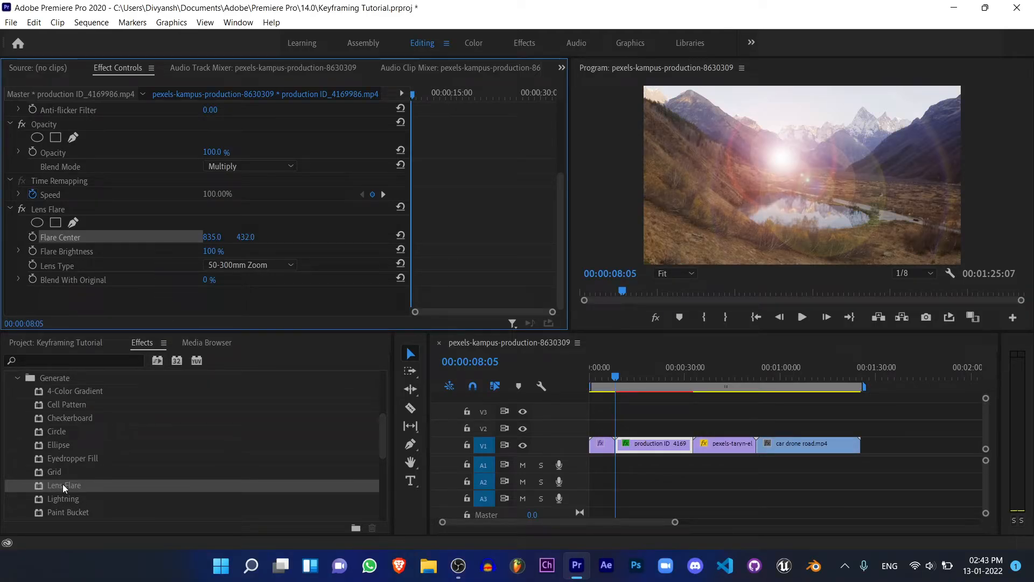
{"action": "scroll", "coordinate": [86, 477], "scroll_direction": "down", "scroll_amount": 1}
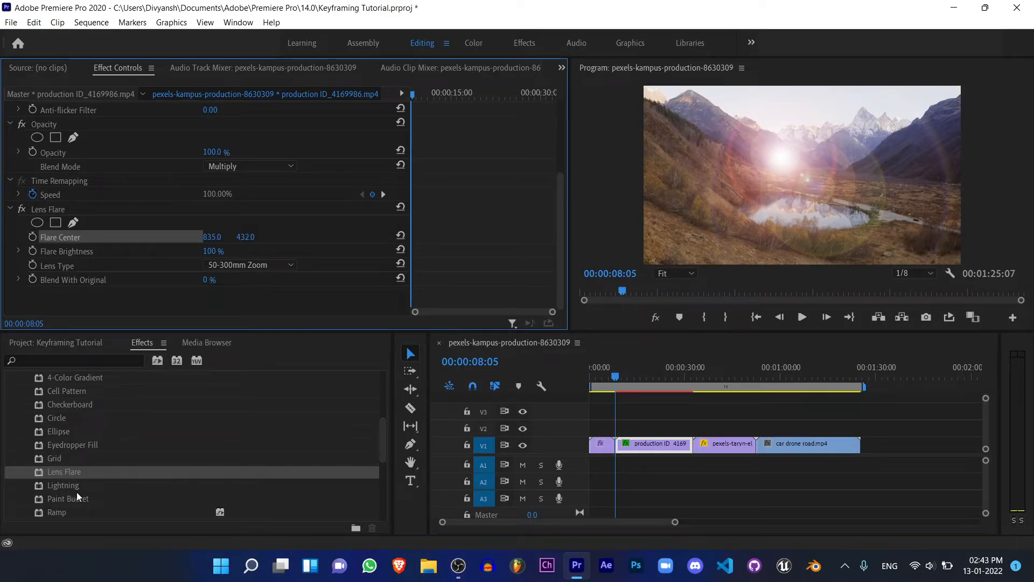
{"action": "scroll", "coordinate": [78, 484], "scroll_direction": "down", "scroll_amount": 1}
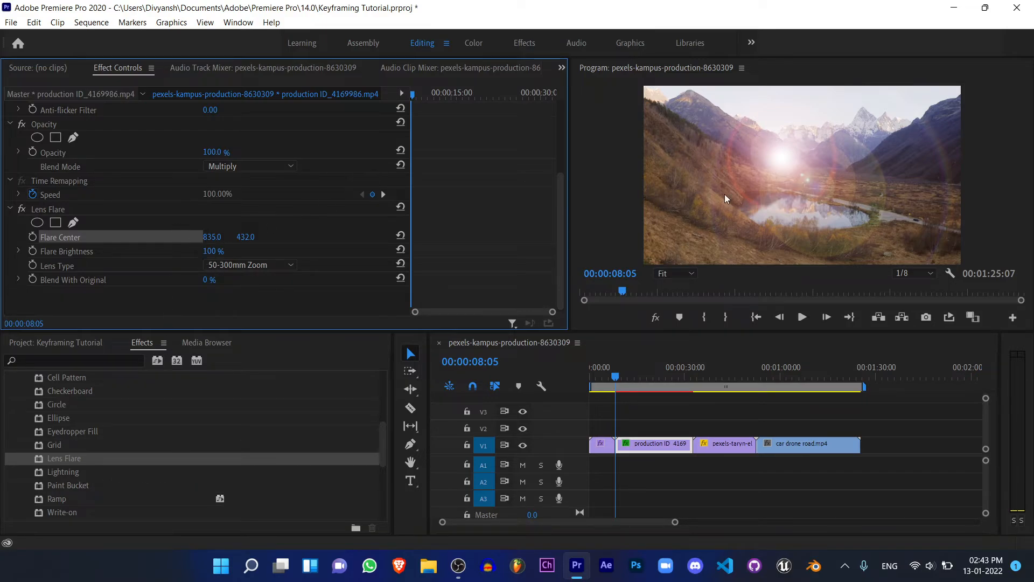
{"action": "mouse_move", "coordinate": [218, 241]}
{"action": "left_mouse_down"}
{"action": "mouse_move", "coordinate": [258, 240]}
{"action": "mouse_move", "coordinate": [18, 238]}
{"action": "mouse_move", "coordinate": [250, 237]}
{"action": "mouse_move", "coordinate": [221, 237]}
{"action": "mouse_move", "coordinate": [234, 236]}
{"action": "left_mouse_up"}
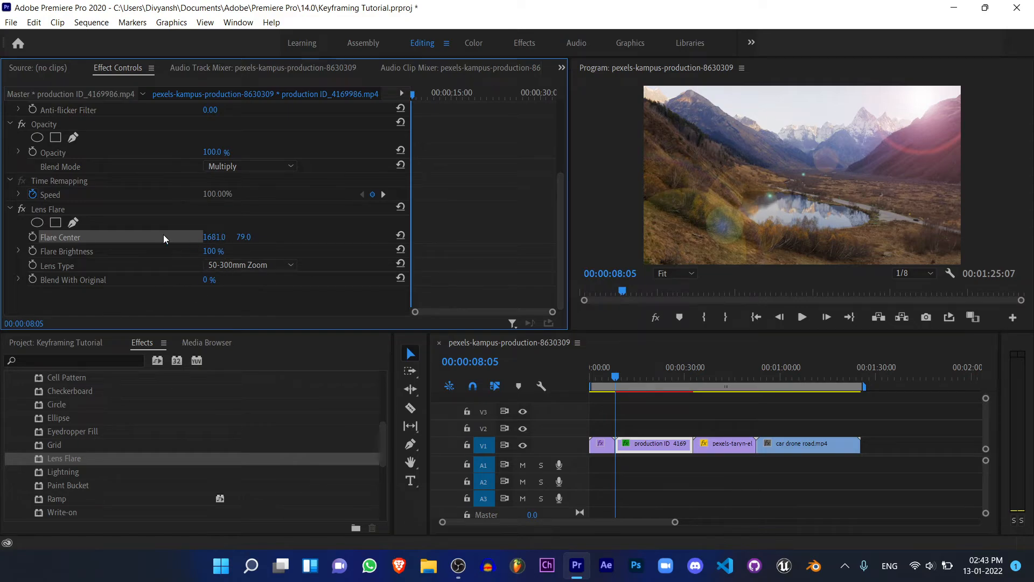
{"action": "left_click", "coordinate": [33, 237]}
- Keyframe the Flare Center to 1735, 79 at 00:00:10:05 and preview the flare's movement from the clip's start
{"action": "key", "text": "space"}
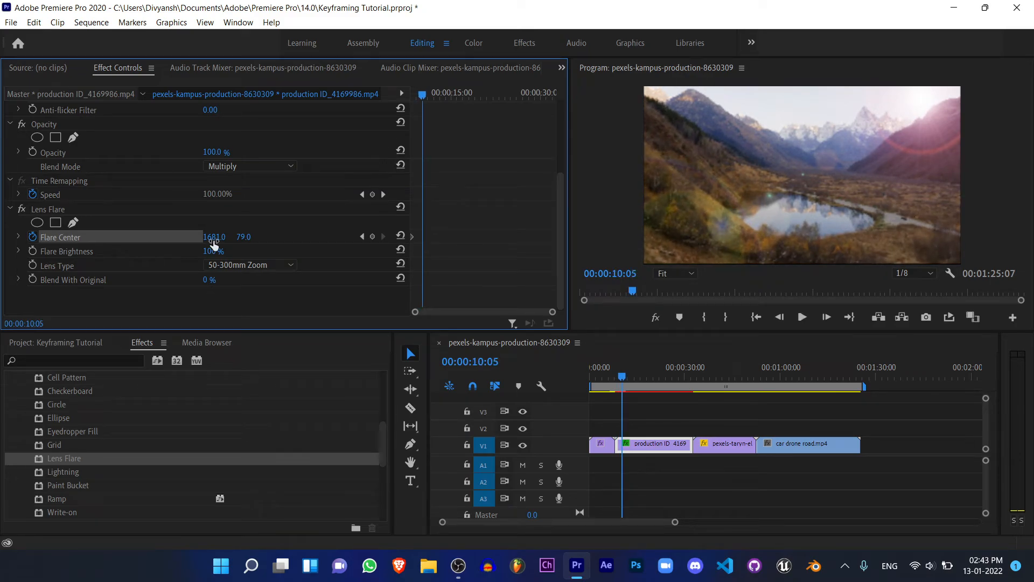
{"action": "left_click_drag", "start_coordinate": [214, 244], "coordinate": [233, 243]}
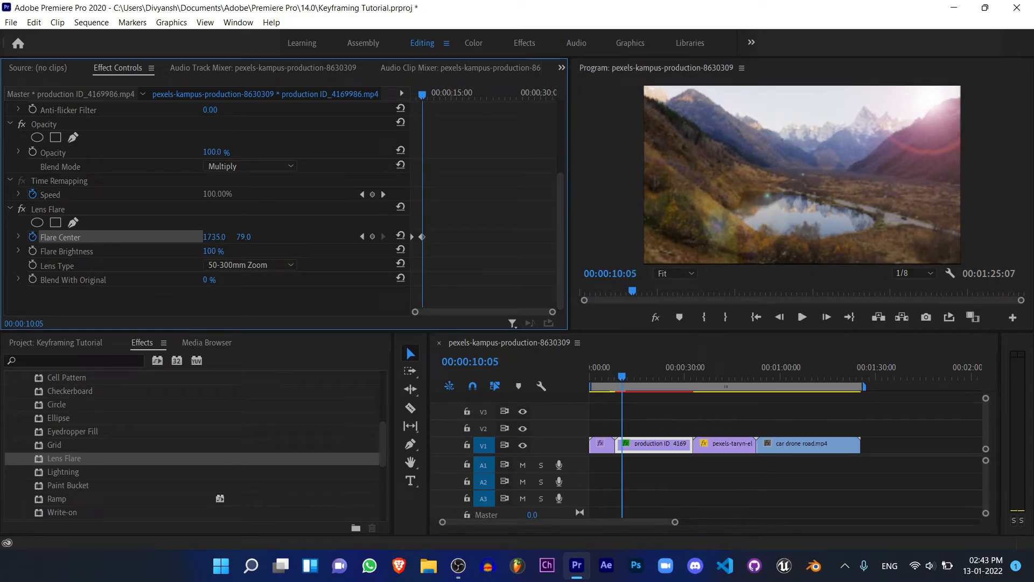
{"action": "left_click_drag", "start_coordinate": [422, 93], "coordinate": [395, 95]}
{"action": "key", "text": "space"}
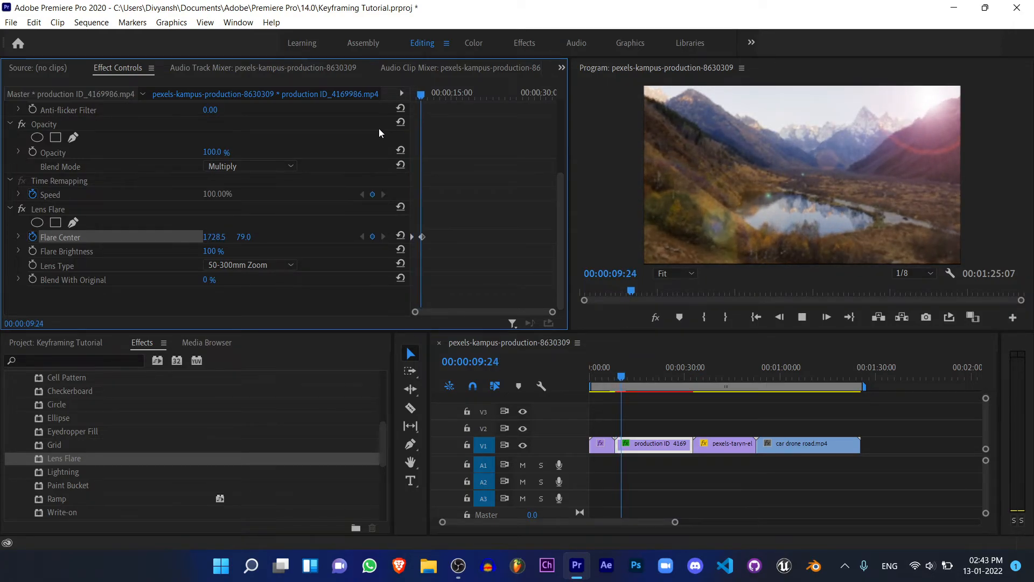
{"action": "key", "text": "space"}
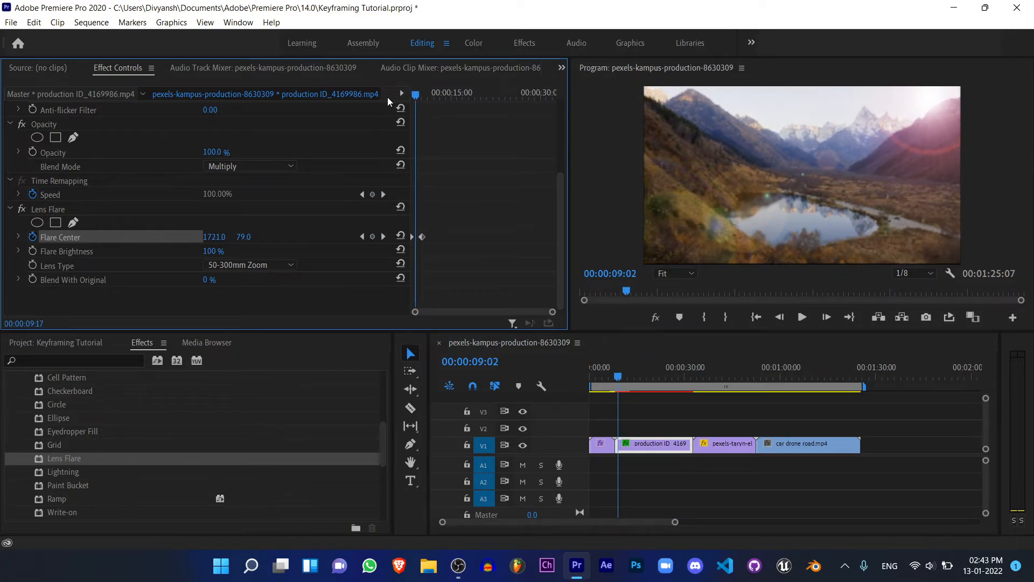
- Move the second Flare Center keyframe later in the clip and set its temporal interpolation to Ease In
{"action": "left_click_drag", "start_coordinate": [422, 237], "coordinate": [434, 237]}
{"action": "right_click", "coordinate": [434, 237]}
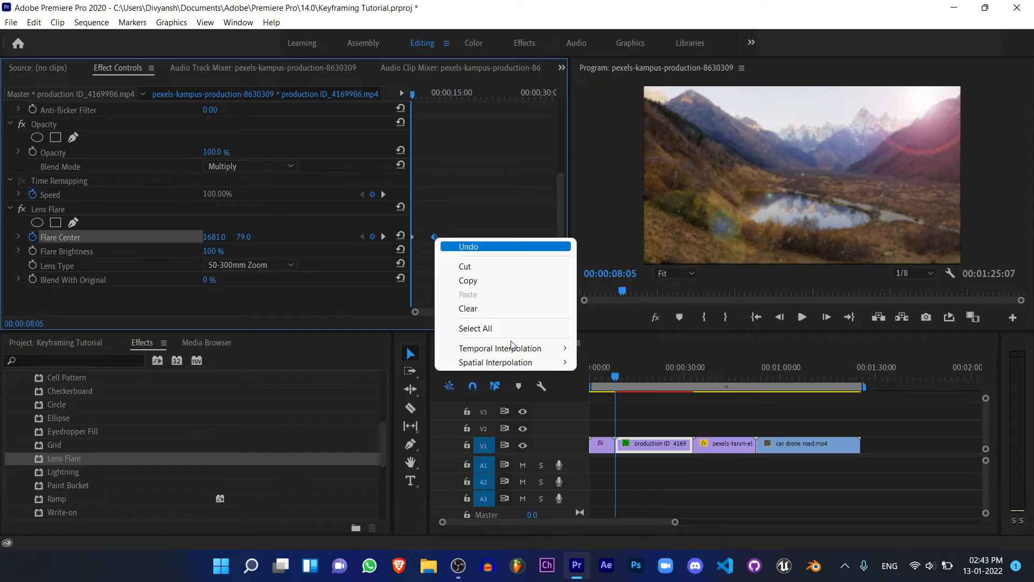
{"action": "mouse_move", "coordinate": [514, 348]}
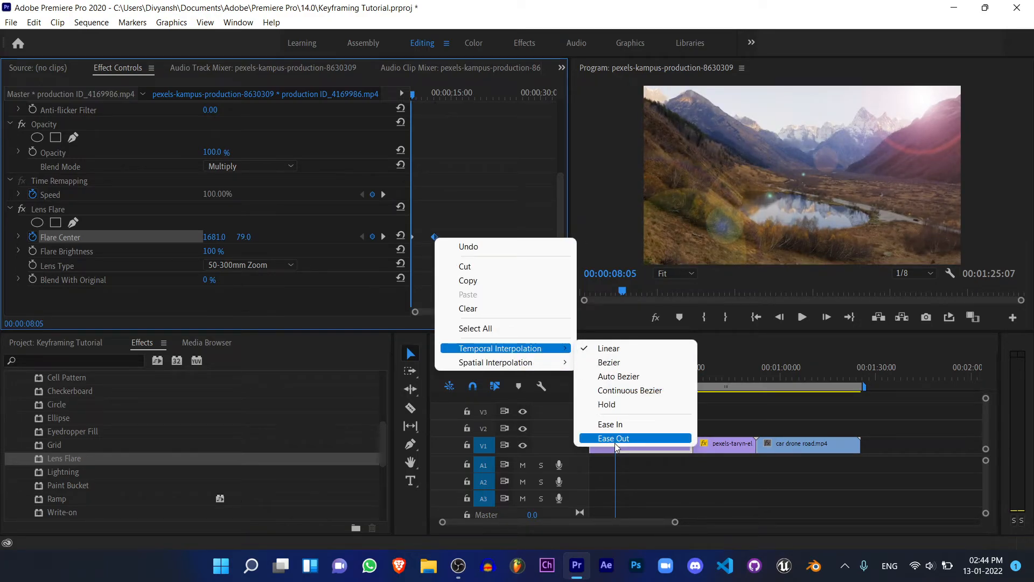
{"action": "left_click", "coordinate": [615, 430]}
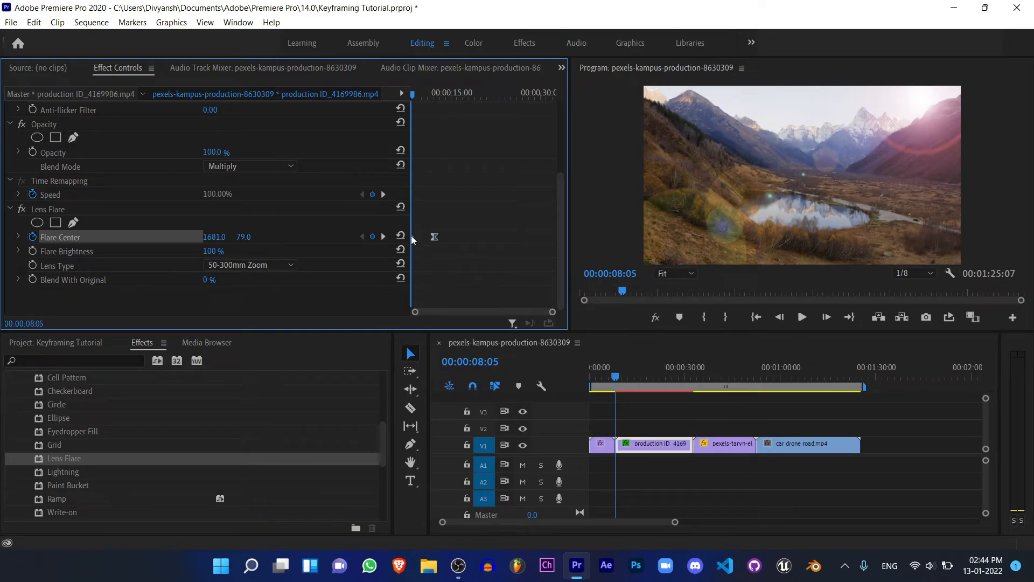
- Set the first Flare Center keyframe's temporal interpolation to Ease Out and preview the eased movement
{"action": "right_click", "coordinate": [411, 234]}
{"action": "mouse_move", "coordinate": [519, 348]}
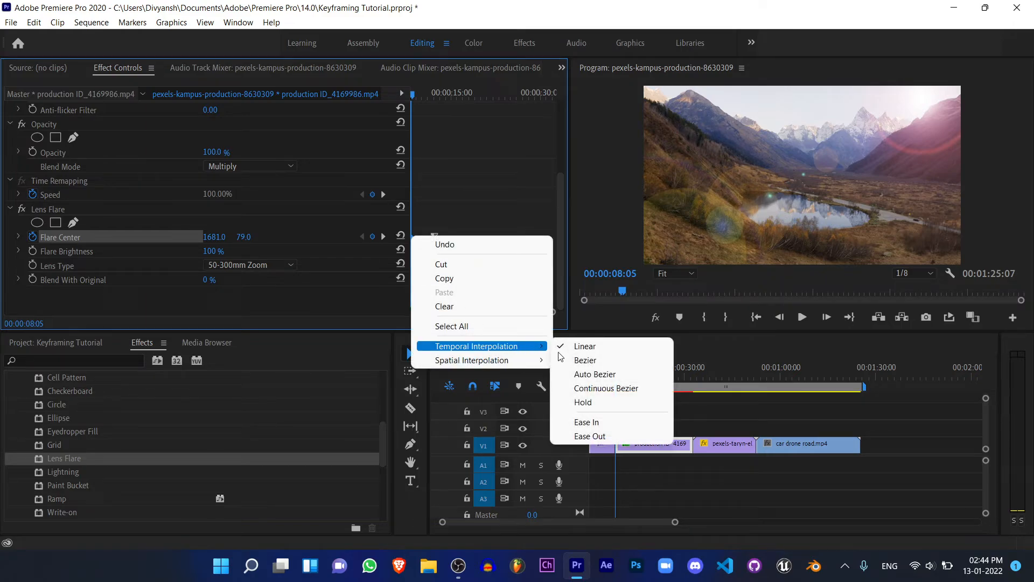
{"action": "left_click", "coordinate": [596, 436]}
{"action": "key", "text": "space"}
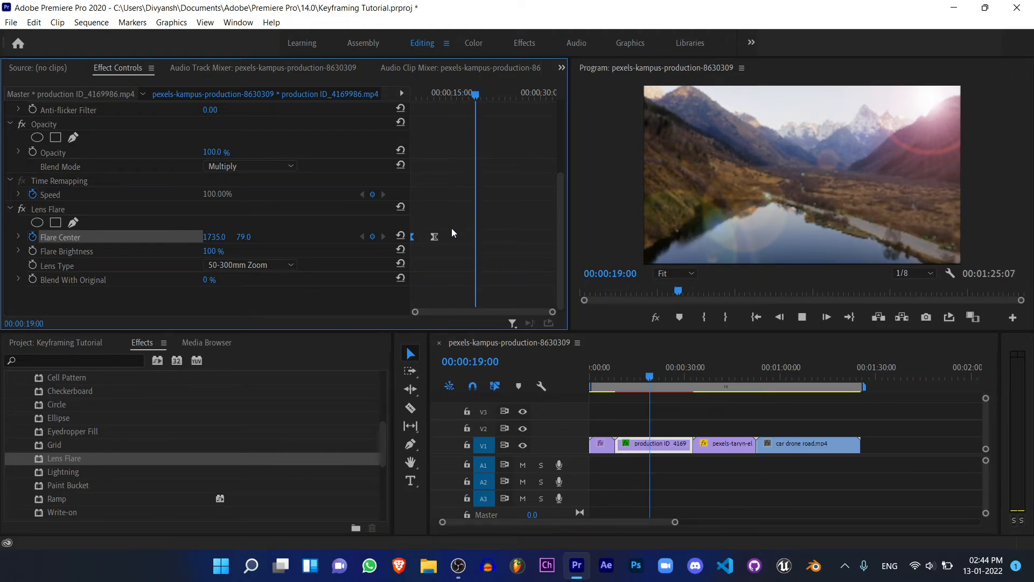
- Move the second Flare Center keyframe to the clip's end, preview the slower movement and return the playhead to 00:00:08:05
{"action": "left_click_drag", "start_coordinate": [435, 238], "coordinate": [557, 250]}
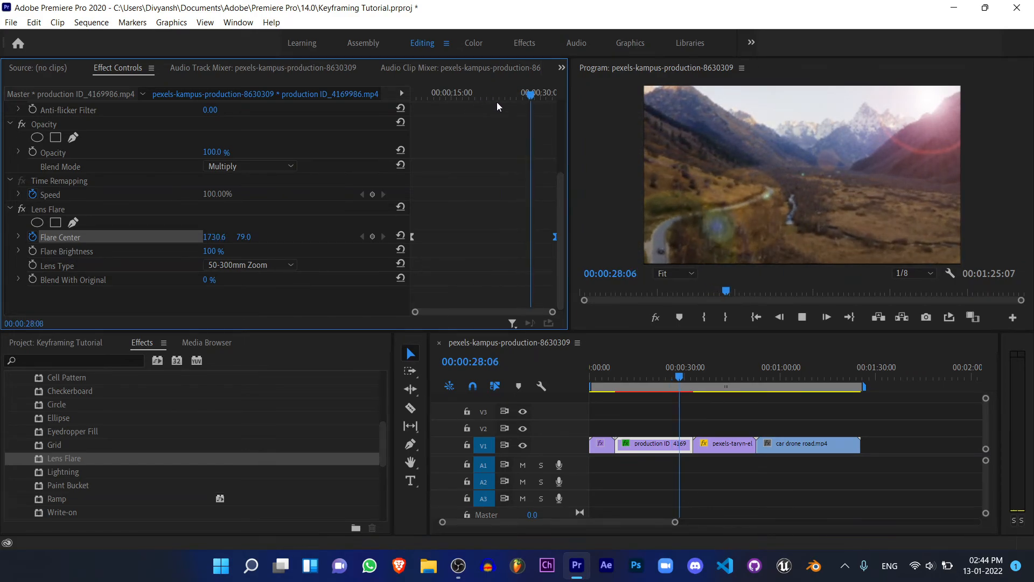
{"action": "scroll", "coordinate": [496, 102], "scroll_direction": "up", "scroll_amount": 1}
{"action": "left_click_drag", "start_coordinate": [460, 97], "coordinate": [384, 108]}
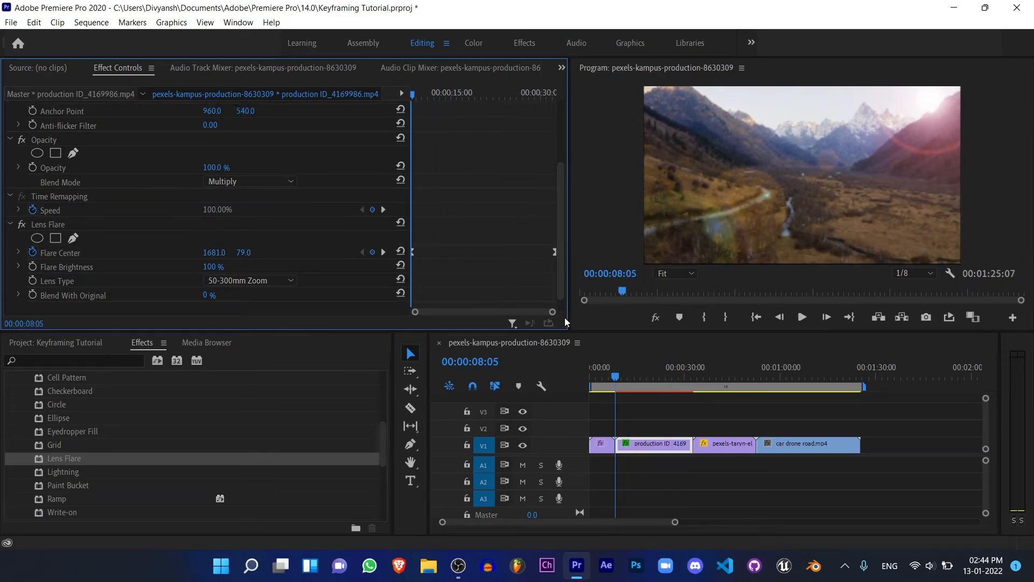
- Deselect the clip, collapse the Generate folder and browse the remaining Video Effects categories
{"action": "left_click", "coordinate": [710, 406]}
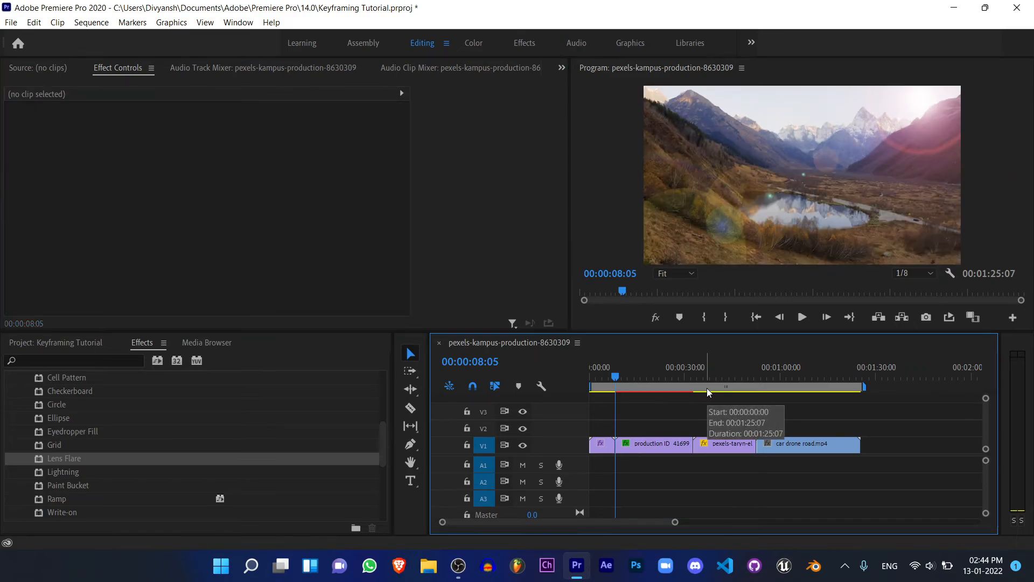
{"action": "scroll", "coordinate": [124, 409], "scroll_direction": "up", "scroll_amount": 3}
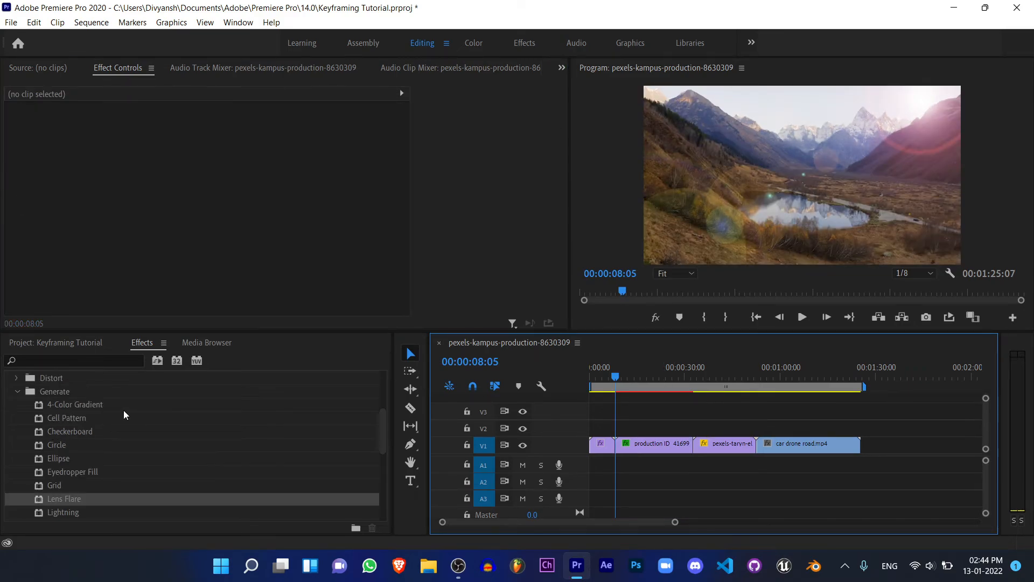
{"action": "scroll", "coordinate": [44, 394], "scroll_direction": "up", "scroll_amount": 1}
{"action": "left_click", "coordinate": [17, 445]}
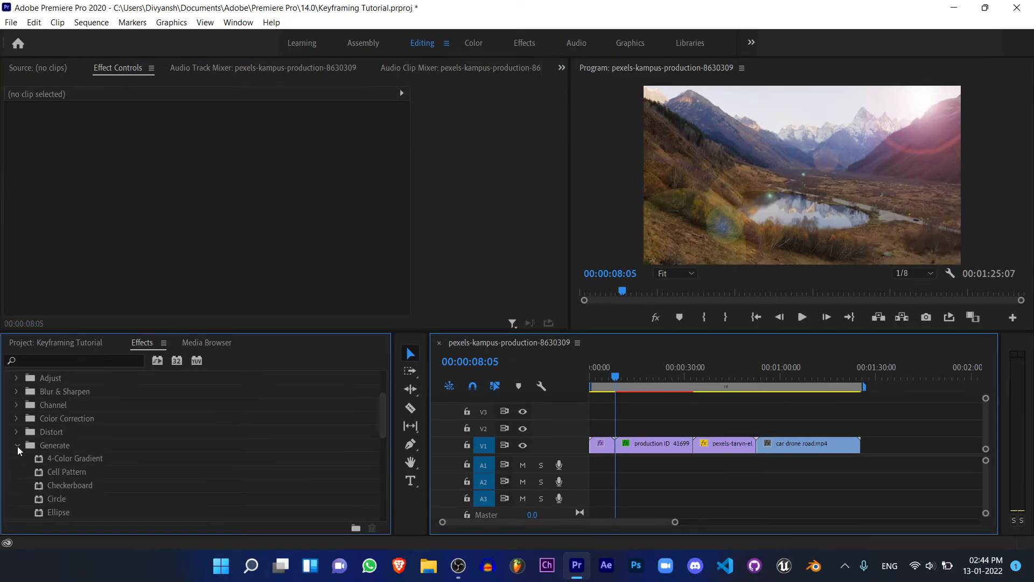
{"action": "scroll", "coordinate": [35, 457], "scroll_direction": "down", "scroll_amount": 1}
{"action": "scroll", "coordinate": [34, 457], "scroll_direction": "down", "scroll_amount": 1}
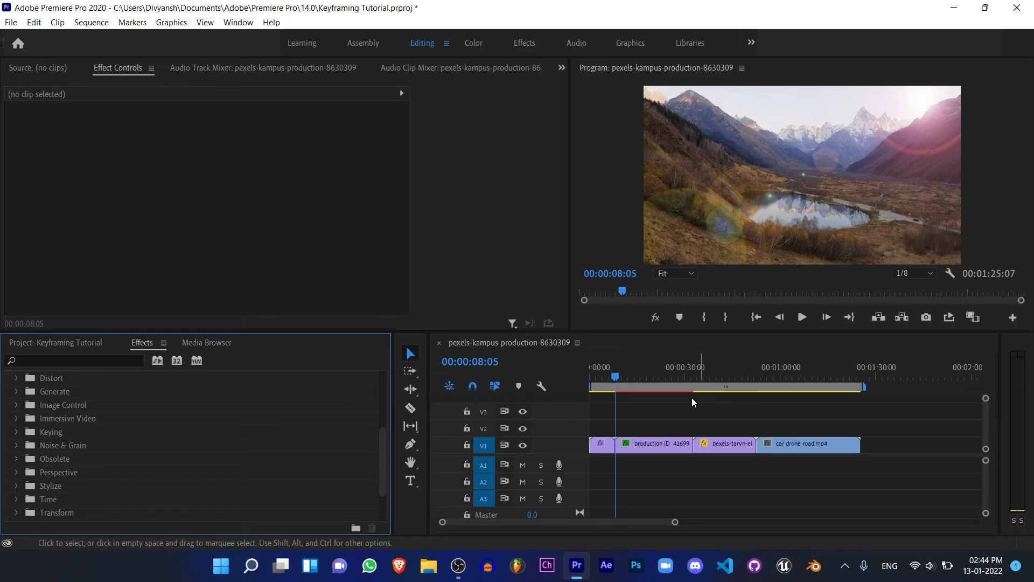
- Scrub back through the sequence to 00:00:06:03 and save the project
{"action": "left_click", "coordinate": [719, 373]}
{"action": "left_click_drag", "start_coordinate": [719, 374], "coordinate": [610, 474]}
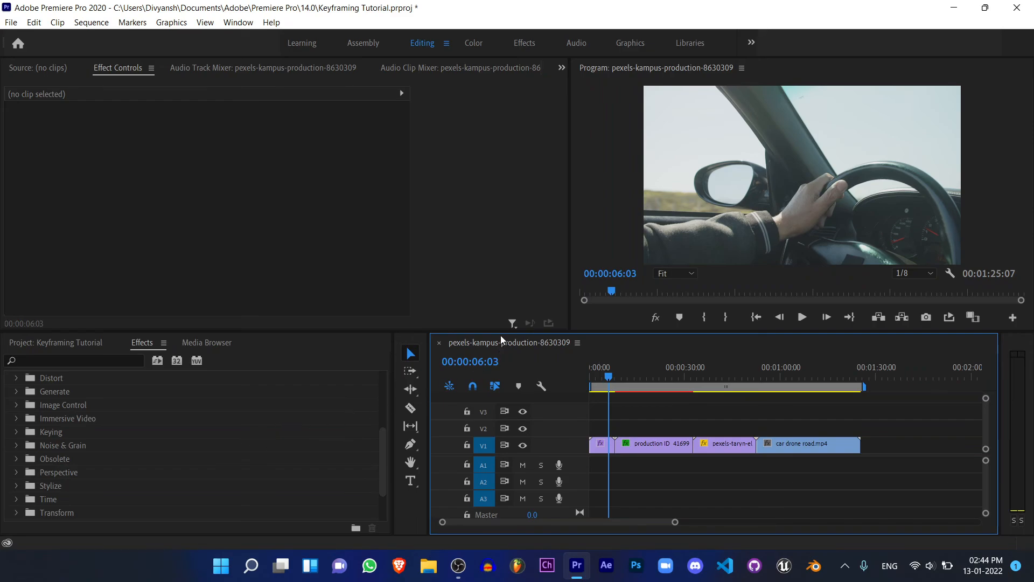
{"action": "key", "text": "ctrl+s"}
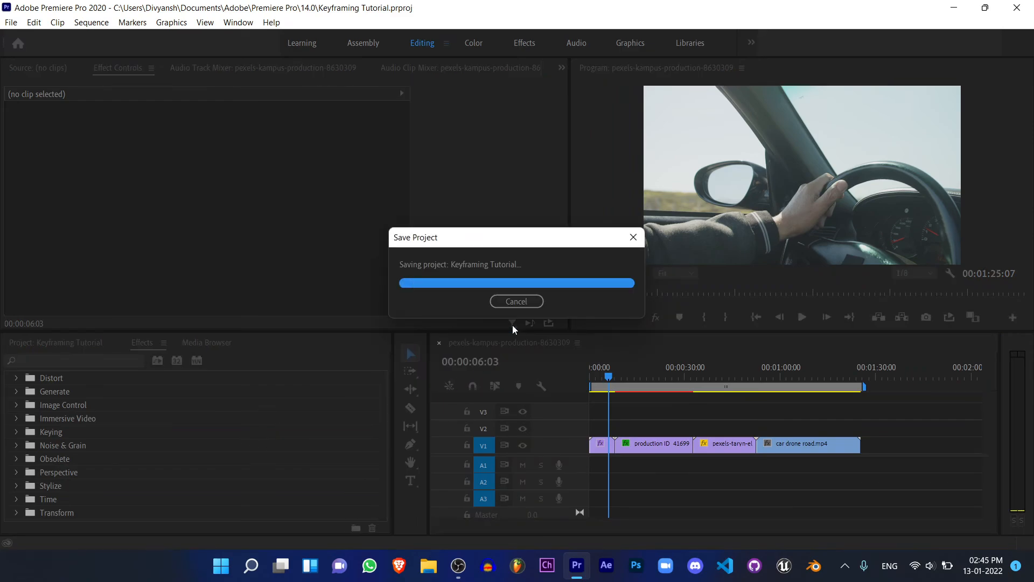